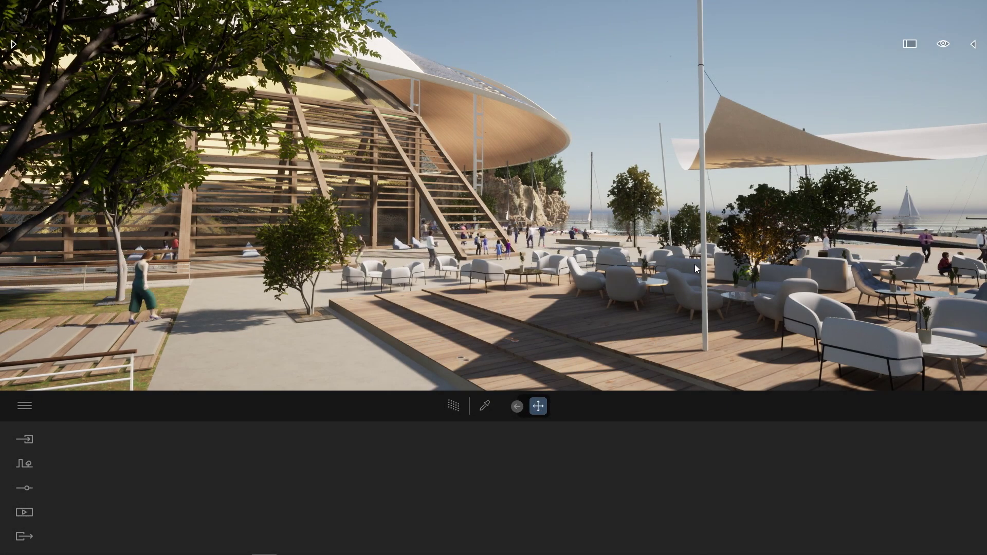
- Open the Animals & Pets category of the Sketchfab library
{"action": "right_click_drag", "start_coordinate": [704, 264], "coordinate": [440, 319]}
{"action": "key", "text": "w"}
{"action": "key", "text": "d"}
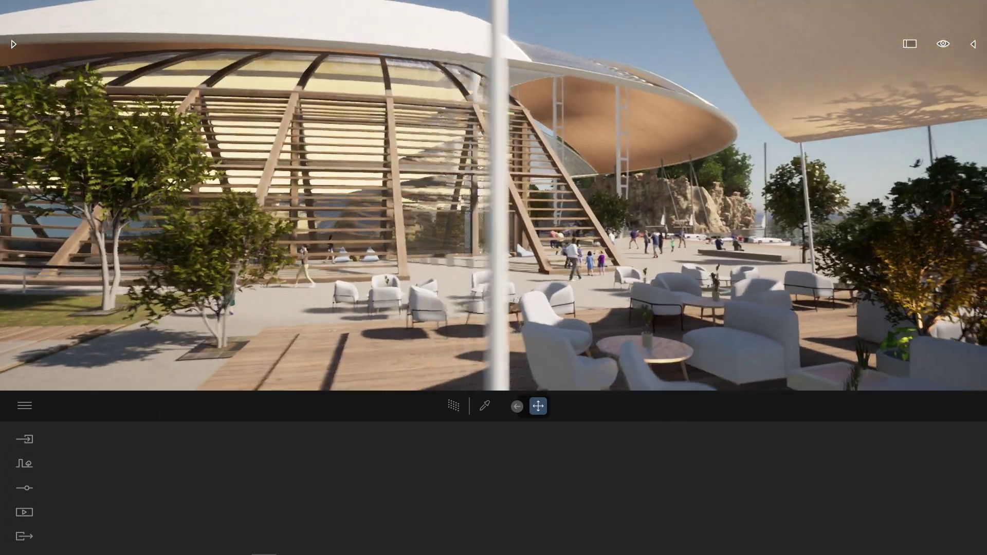
{"action": "middle_click_drag", "start_coordinate": [128, 119], "coordinate": [174, 120], "text": "shift"}
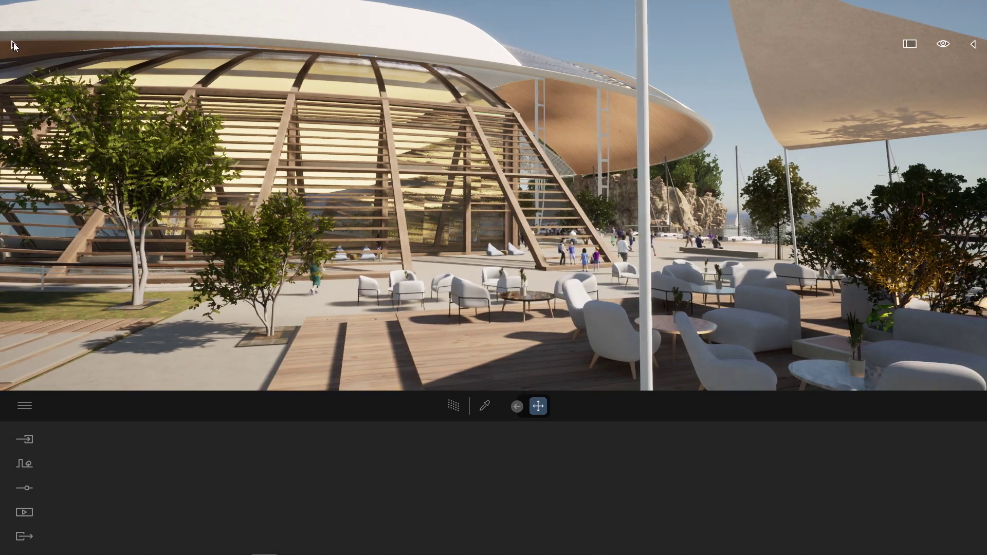
{"action": "left_click", "coordinate": [13, 43]}
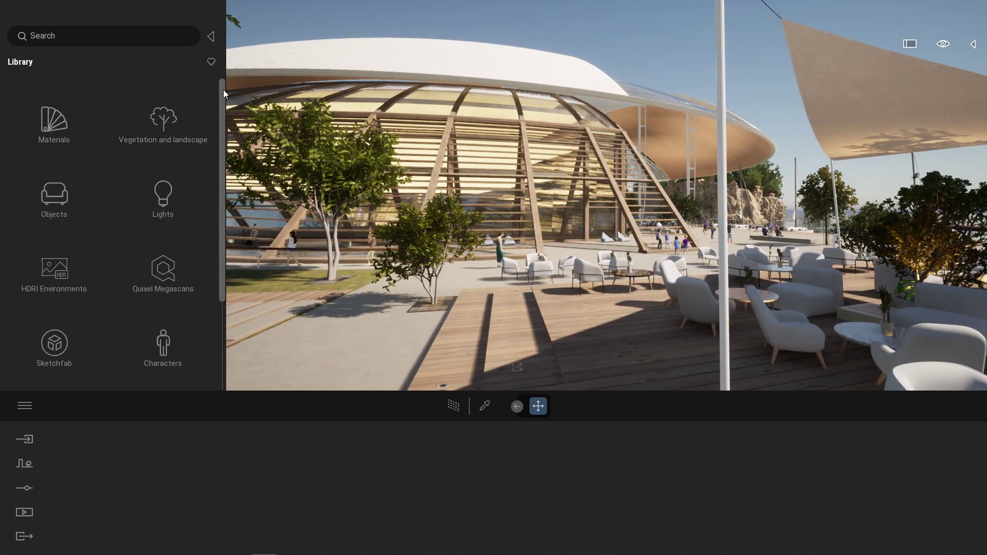
{"action": "left_click_drag", "start_coordinate": [223, 90], "coordinate": [223, 103]}
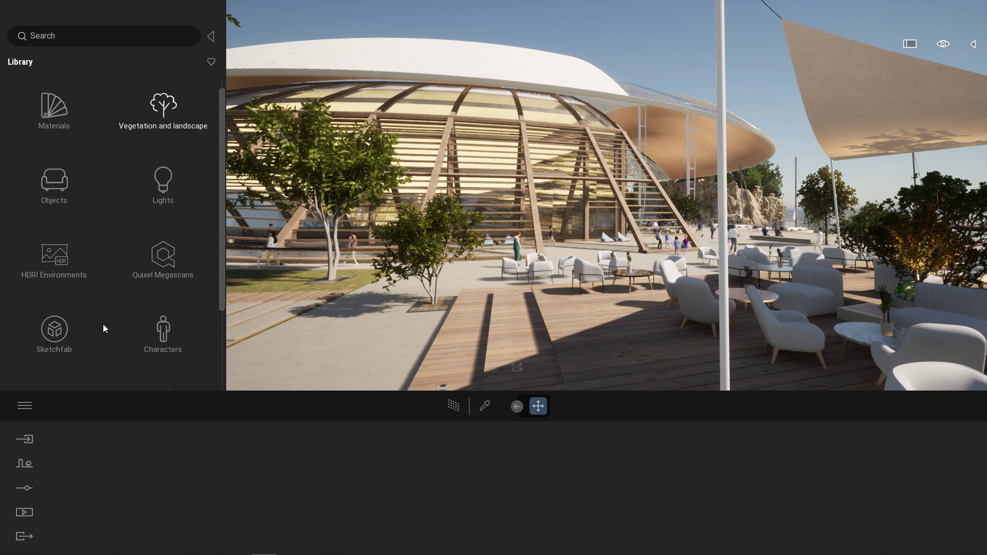
{"action": "left_click", "coordinate": [55, 332]}
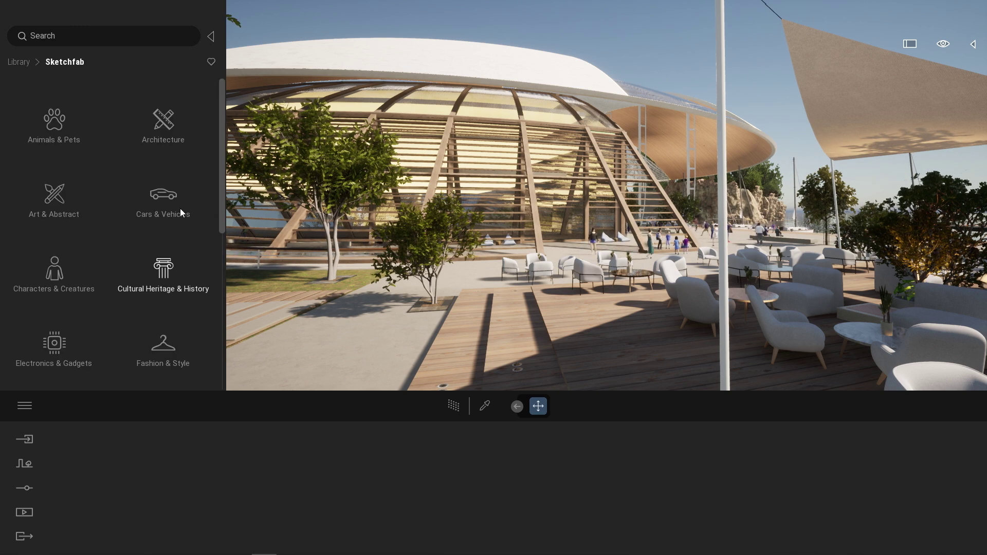
{"action": "mouse_move", "coordinate": [222, 140]}
{"action": "left_mouse_down"}
{"action": "mouse_move", "coordinate": [221, 258]}
{"action": "mouse_move", "coordinate": [221, 159]}
{"action": "left_mouse_up"}
{"action": "left_click", "coordinate": [42, 117]}
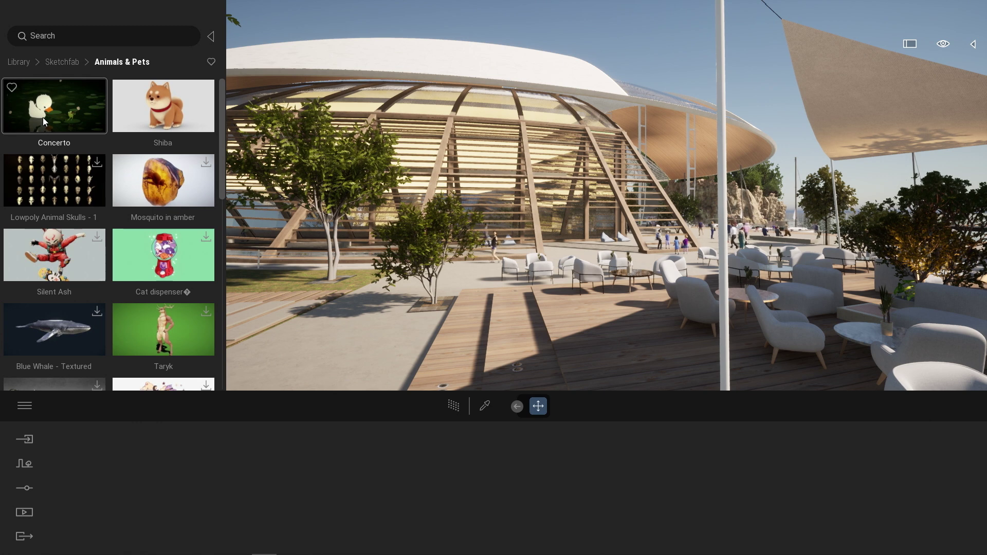
- Download the Blue Whale - Textured model from the Animals & Pets category
{"action": "mouse_move", "coordinate": [202, 168]}
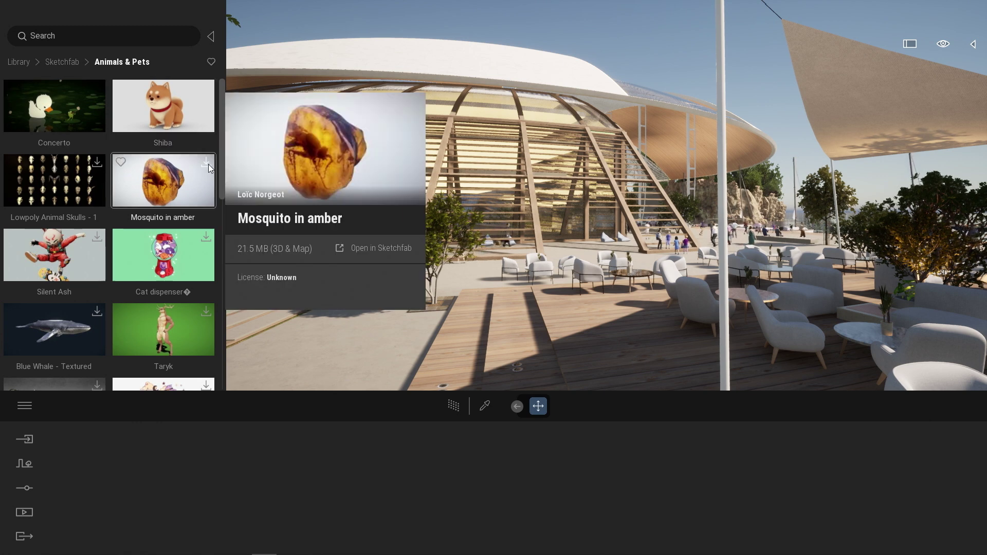
{"action": "mouse_move", "coordinate": [205, 314]}
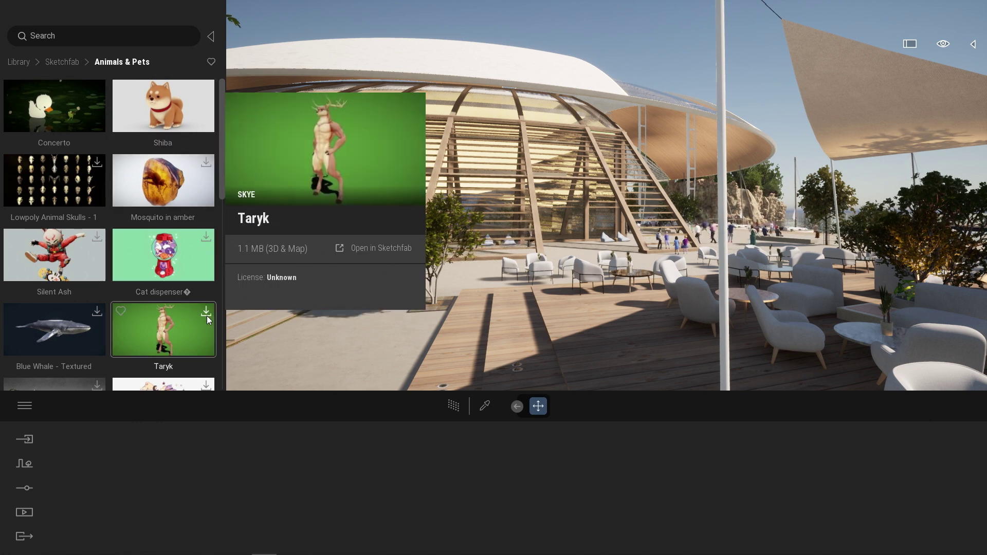
{"action": "mouse_move", "coordinate": [98, 318]}
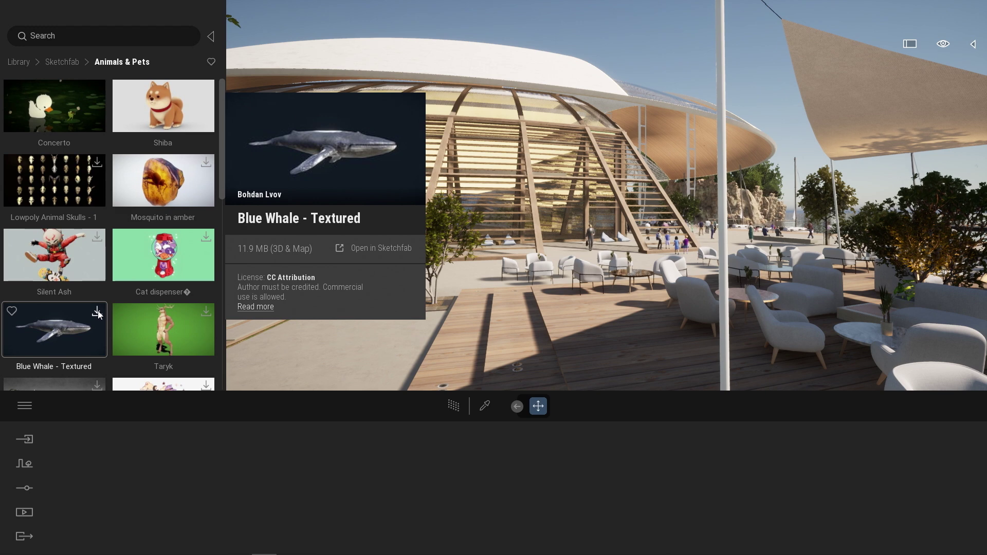
{"action": "left_click", "coordinate": [24, 406]}
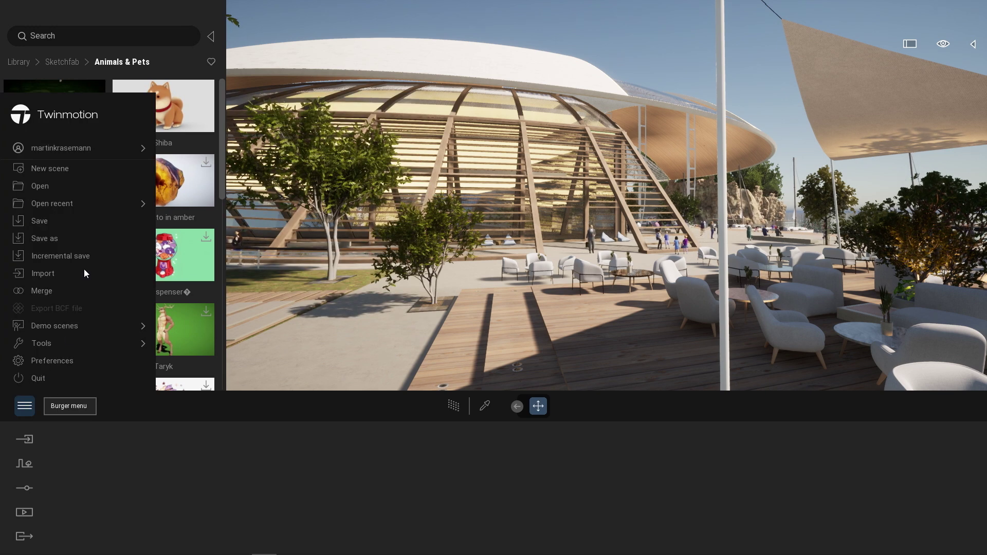
{"action": "mouse_move", "coordinate": [69, 149]}
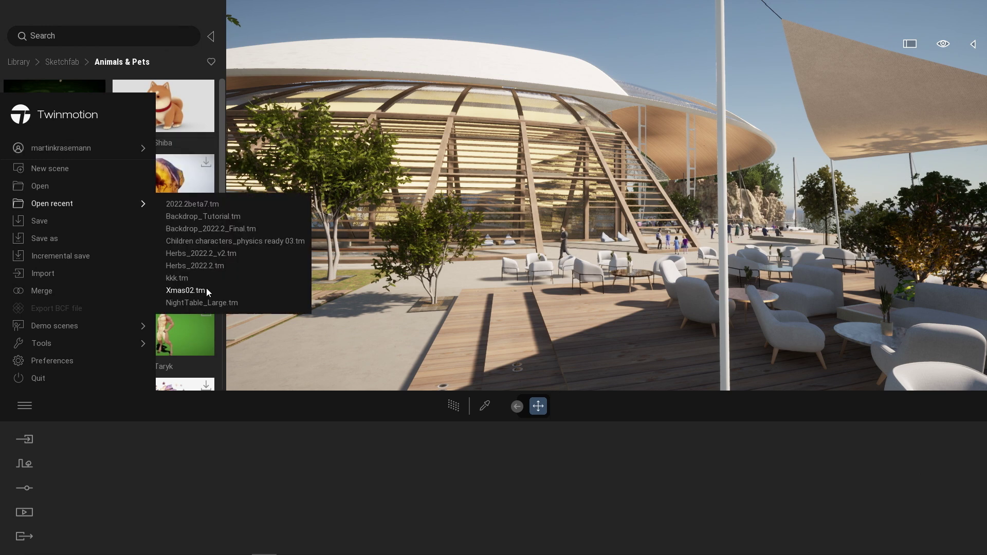
{"action": "left_click", "coordinate": [221, 167]}
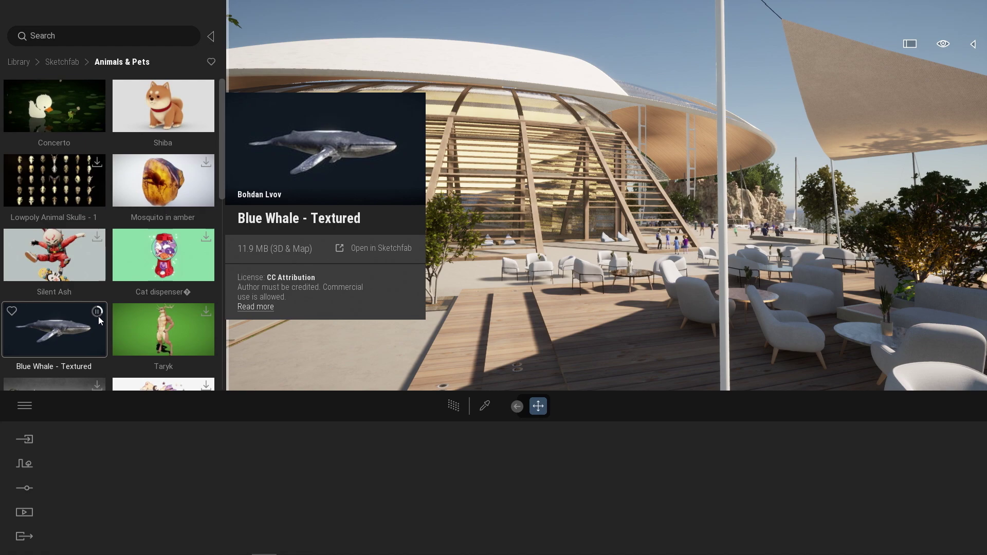
- Place the Blue Whale - Textured model on the open sea near the sailboat and lower it into the water
{"action": "right_click_drag", "start_coordinate": [389, 291], "coordinate": [699, 280]}
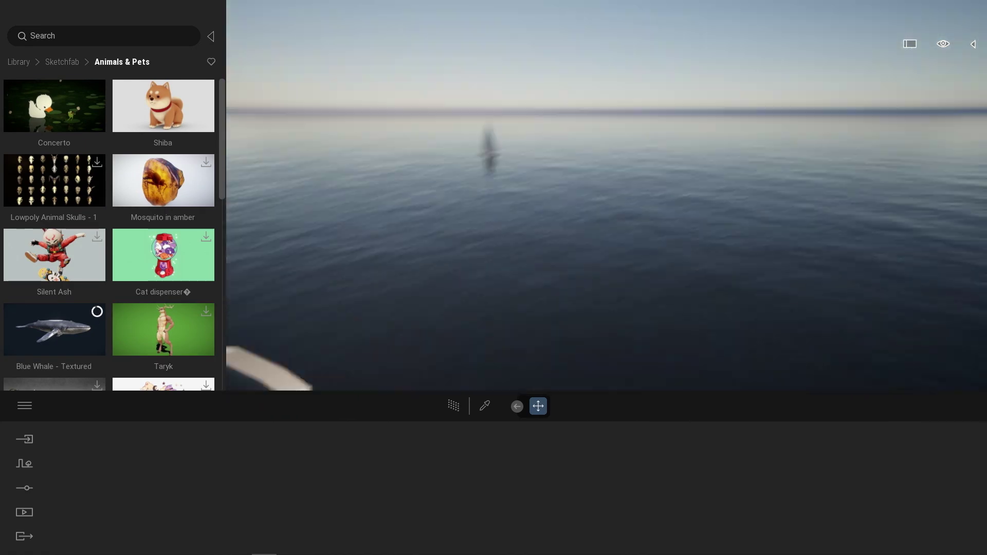
{"action": "right_click_drag", "start_coordinate": [606, 195], "coordinate": [489, 214]}
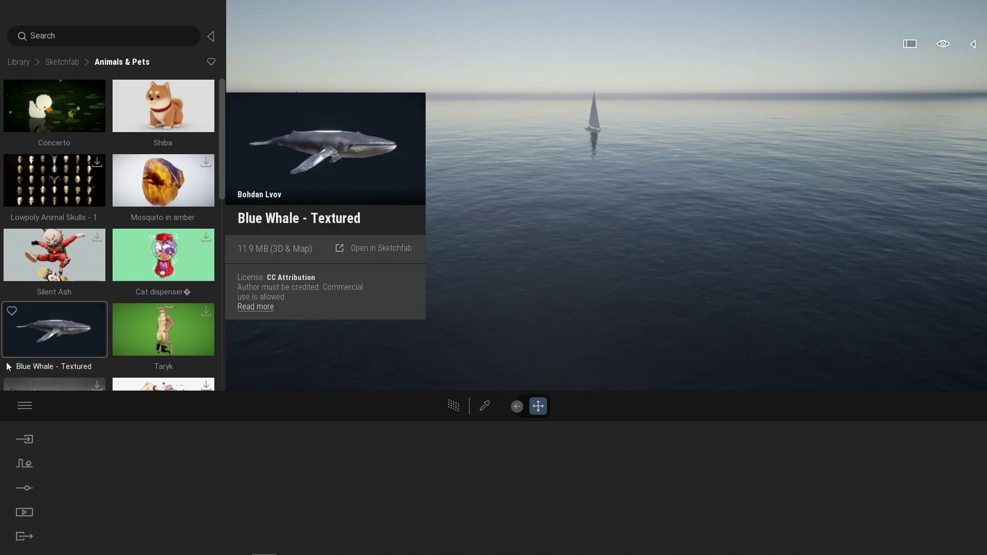
{"action": "left_click_drag", "start_coordinate": [16, 354], "coordinate": [698, 233]}
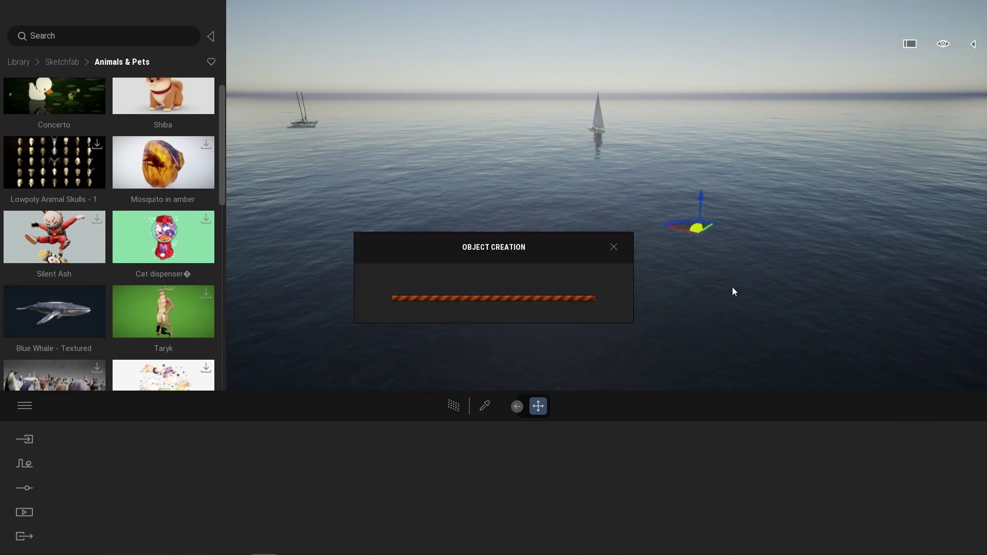
{"action": "right_click_drag", "start_coordinate": [732, 287], "coordinate": [752, 232]}
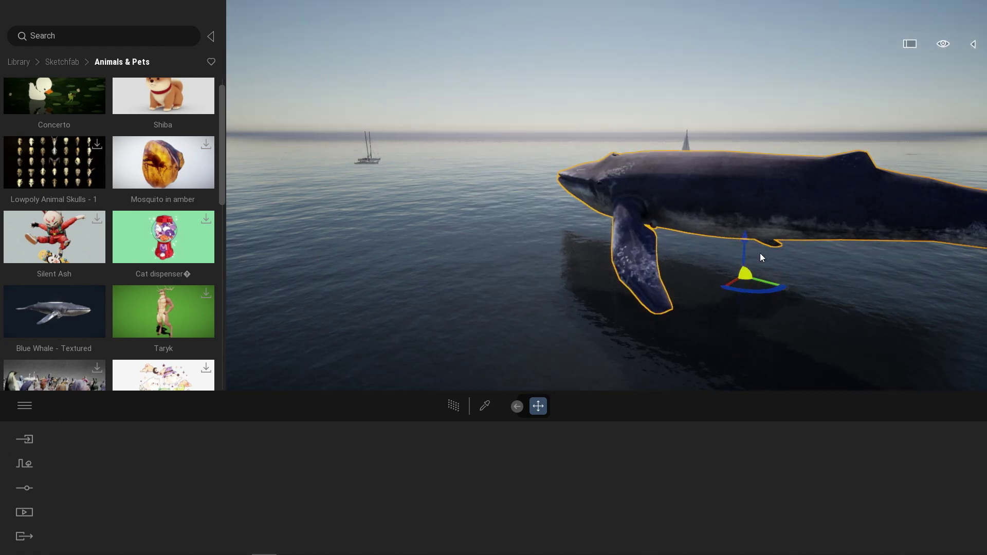
{"action": "left_click_drag", "start_coordinate": [762, 255], "coordinate": [747, 372]}
{"action": "left_click", "coordinate": [772, 227]}
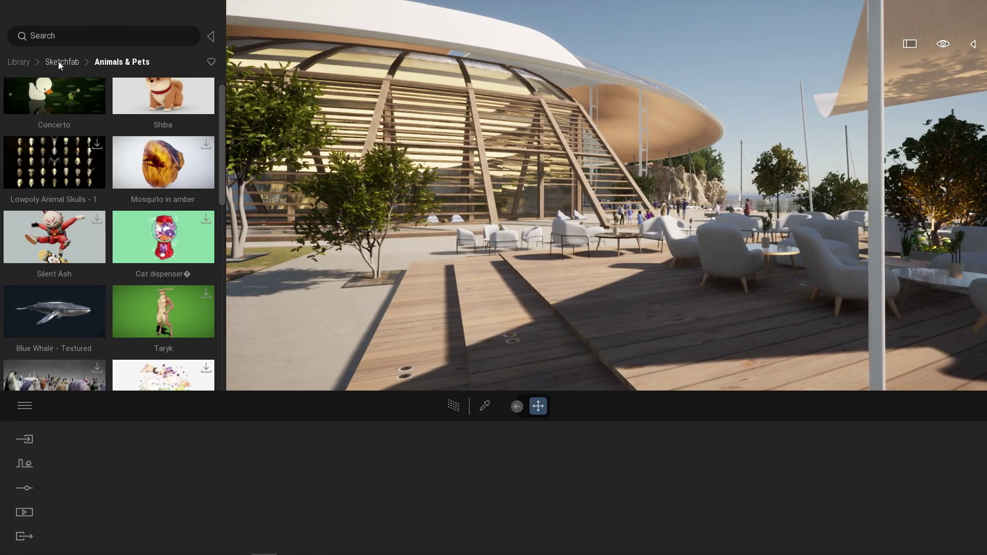
- Place the Modern Sofa model from the Sketchfab Architecture category on the wooden deck
{"action": "left_click", "coordinate": [58, 62]}
{"action": "left_click", "coordinate": [161, 116]}
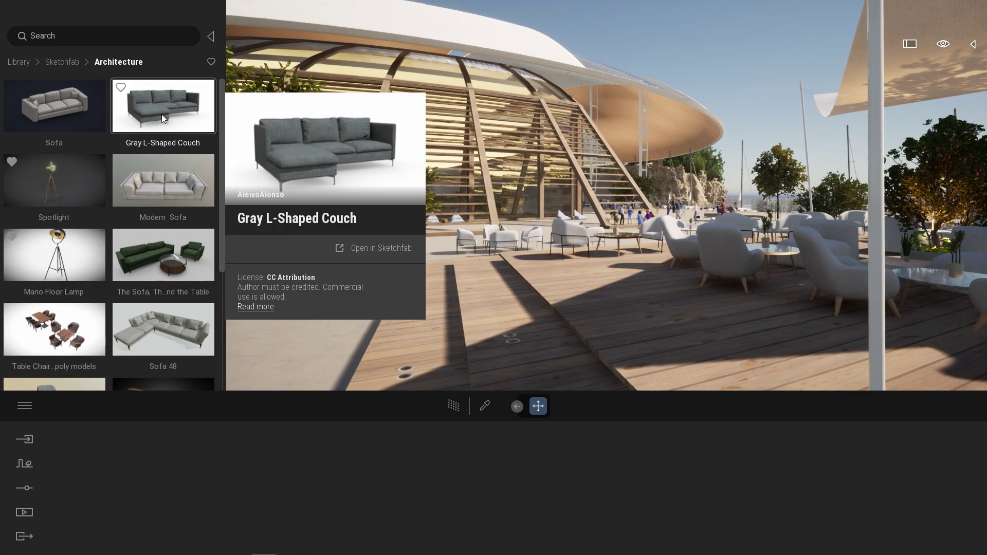
{"action": "mouse_move", "coordinate": [181, 172]}
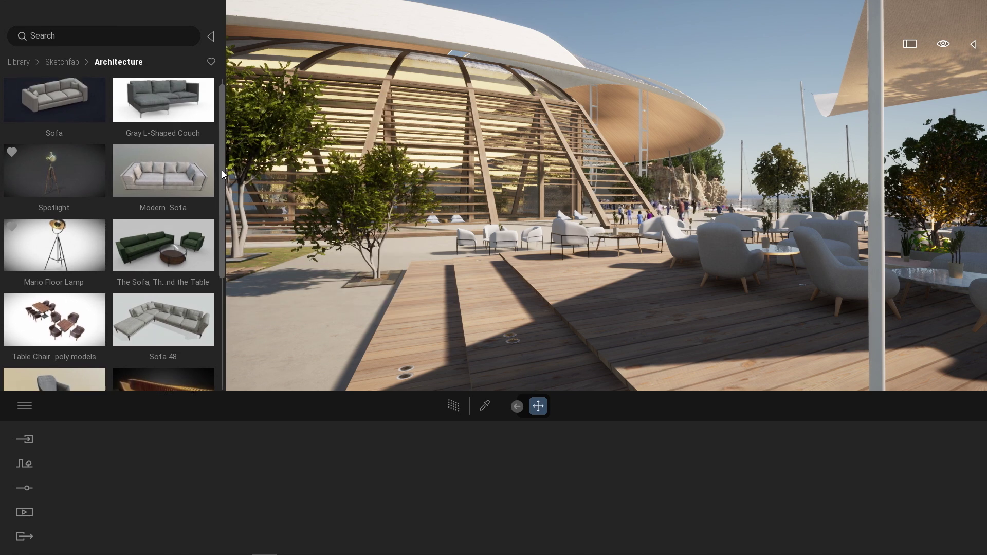
{"action": "left_click_drag", "start_coordinate": [147, 184], "coordinate": [664, 298]}
{"action": "right_click_drag", "start_coordinate": [680, 222], "coordinate": [784, 272]}
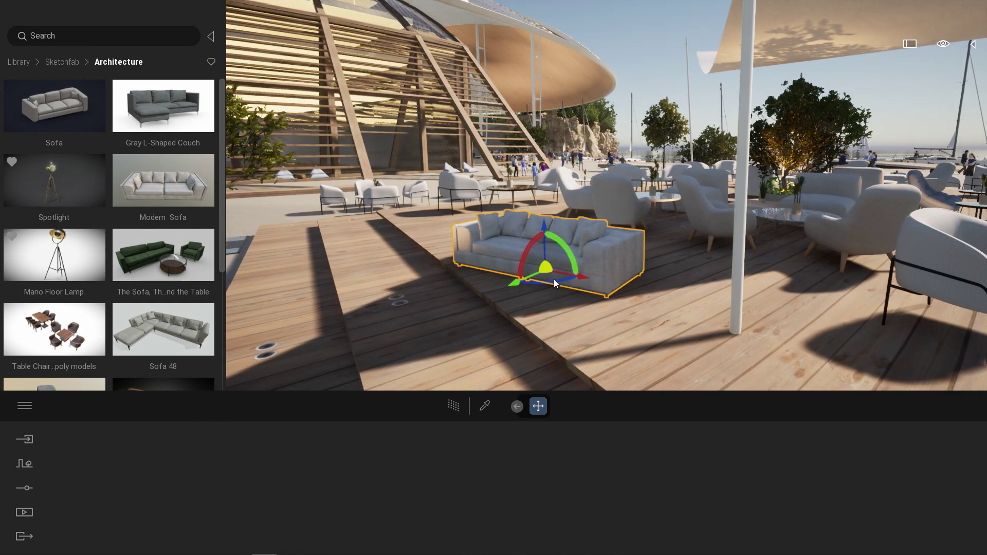
- Move the sofa back toward the lounge chairs and scale it up uniformly
{"action": "left_click_drag", "start_coordinate": [584, 268], "coordinate": [643, 243]}
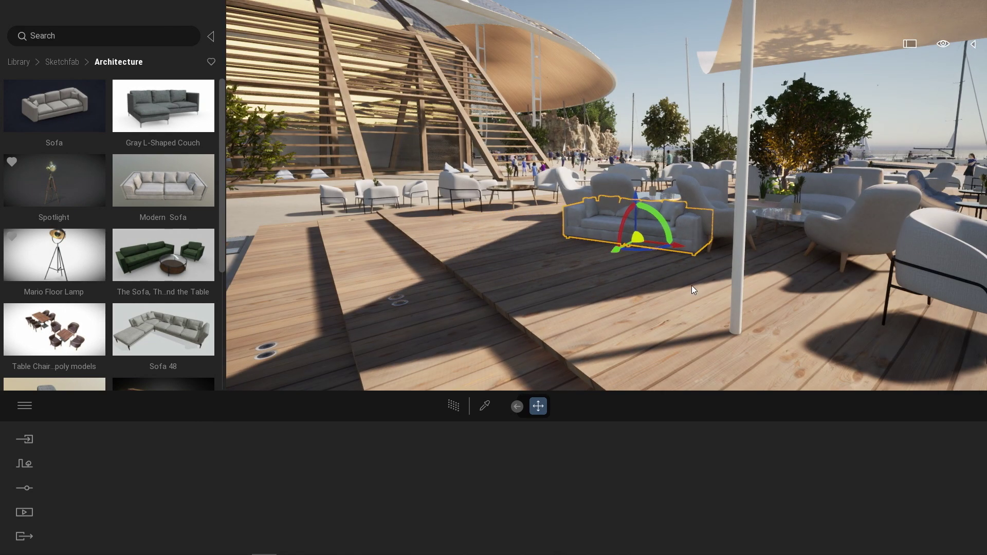
{"action": "left_click_drag", "start_coordinate": [636, 234], "coordinate": [632, 205]}
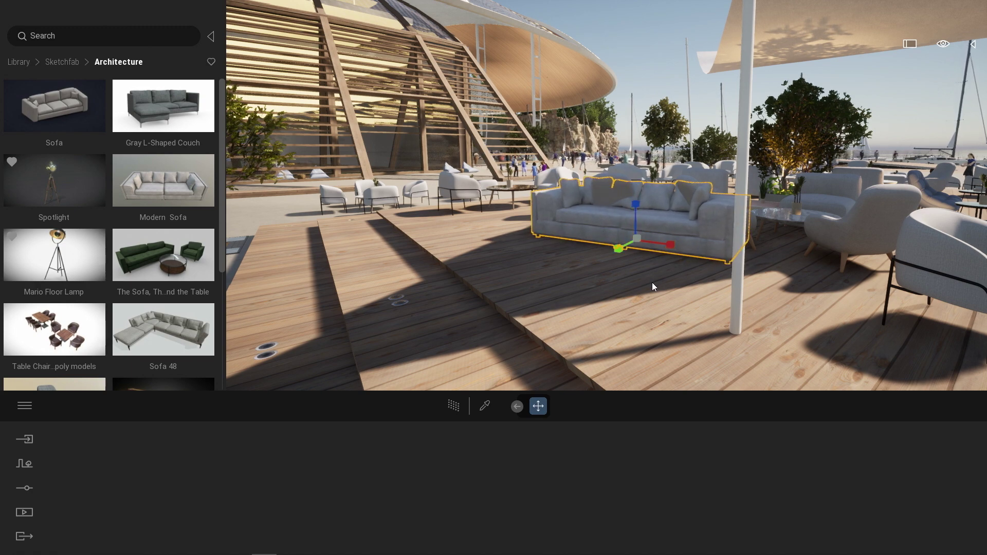
- Rotate the sofa about -155 degrees around its vertical axis and shift it across the deck away from the armchairs
{"action": "middle_click_drag", "start_coordinate": [666, 235], "coordinate": [689, 242], "text": "shift"}
{"action": "left_click", "coordinate": [517, 407]}
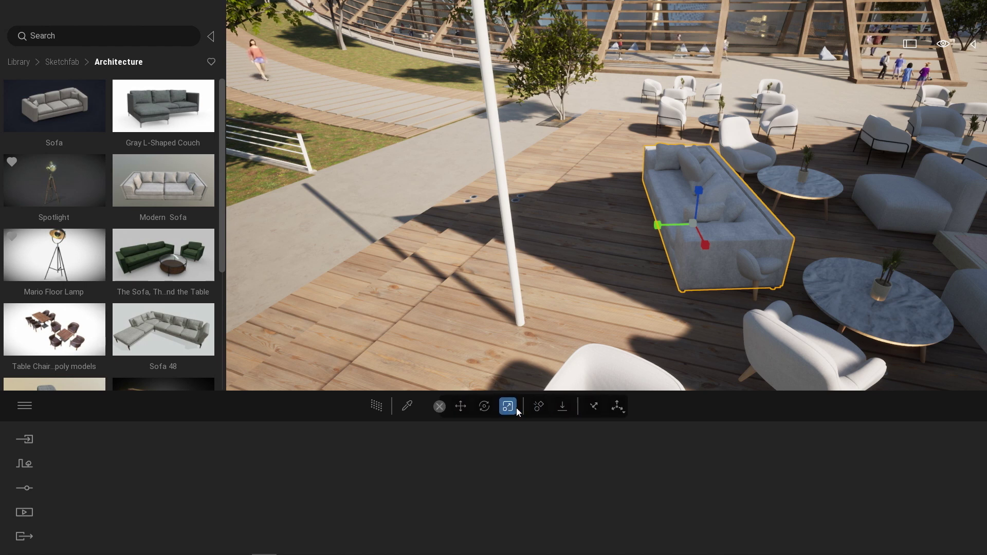
{"action": "left_click", "coordinate": [482, 406]}
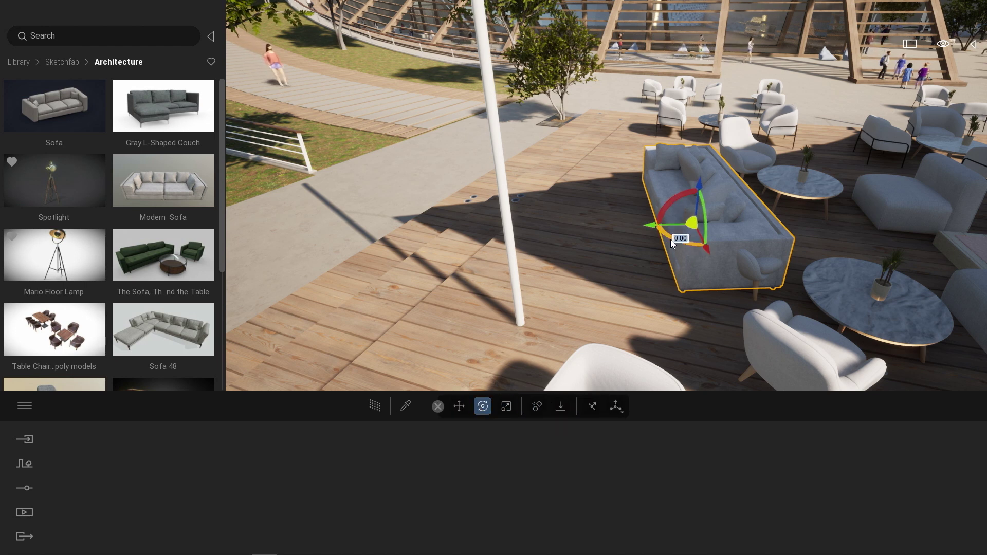
{"action": "left_click_drag", "start_coordinate": [671, 241], "coordinate": [790, 254]}
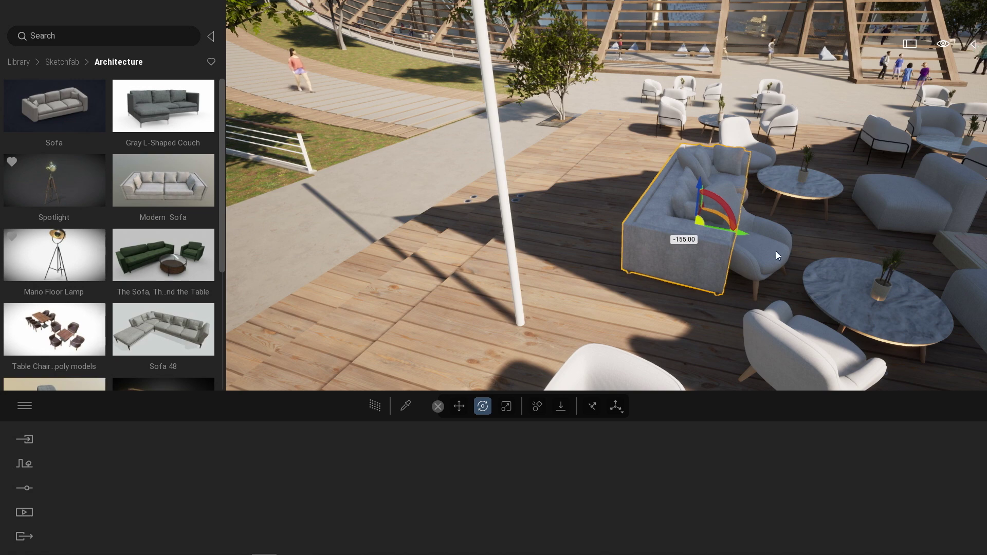
{"action": "left_click_drag", "start_coordinate": [713, 232], "coordinate": [610, 199]}
- Examine the sofa's fabric, cushions and base up close from several angles
{"action": "key", "text": "f"}
{"action": "middle_click_drag", "start_coordinate": [653, 211], "coordinate": [607, 205], "text": "shift"}
{"action": "scroll", "coordinate": [732, 207], "scroll_direction": "up", "scroll_amount": 4}
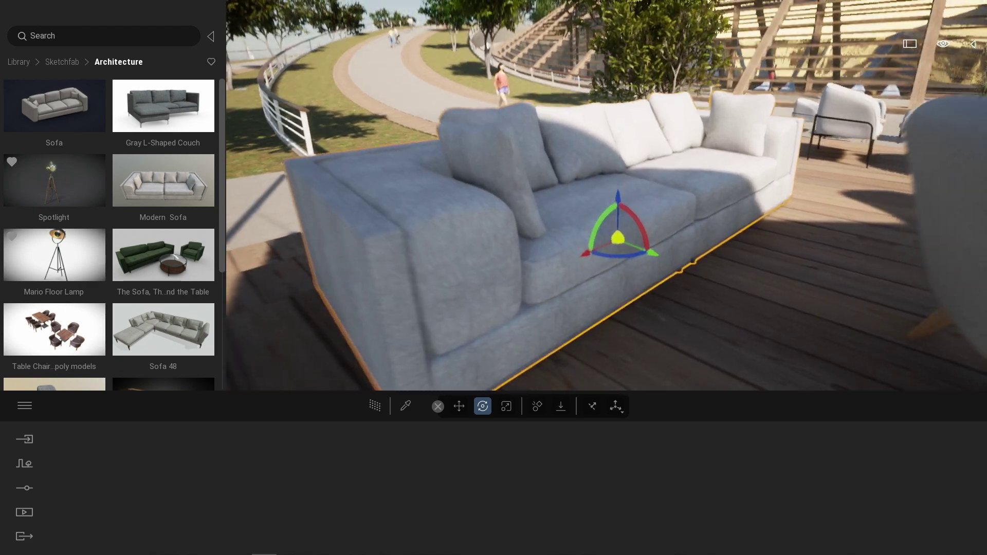
{"action": "middle_click_drag", "start_coordinate": [732, 237], "coordinate": [732, 211], "text": "shift"}
{"action": "scroll", "coordinate": [563, 123], "scroll_direction": "down", "scroll_amount": 3}
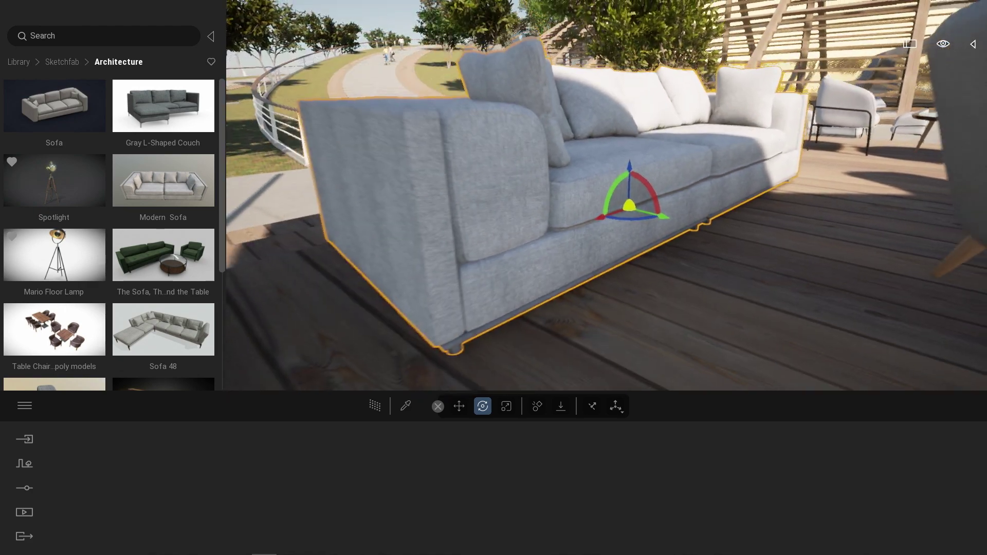
{"action": "middle_click_drag", "start_coordinate": [782, 111], "coordinate": [782, 137], "text": "shift"}
{"action": "left_click", "coordinate": [782, 138]}
{"action": "scroll", "coordinate": [781, 155], "scroll_direction": "up", "scroll_amount": 3}
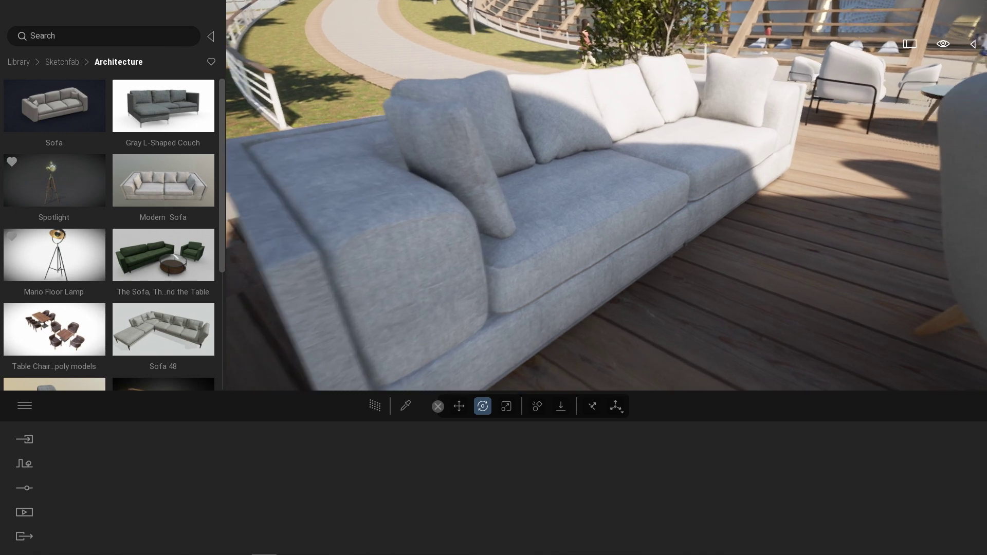
{"action": "middle_click_drag", "start_coordinate": [716, 223], "coordinate": [707, 183]}
{"action": "scroll", "coordinate": [690, 200], "scroll_direction": "down", "scroll_amount": 3}
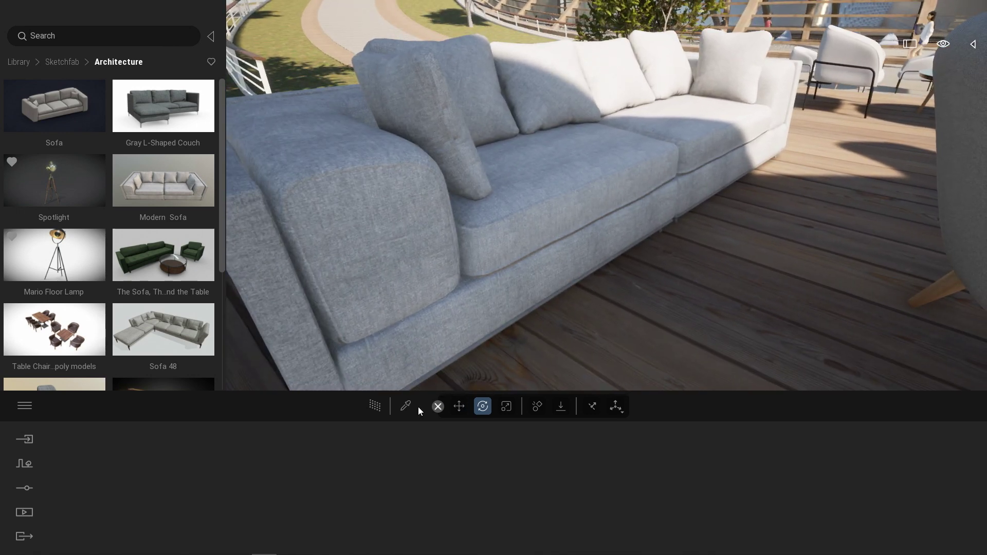
- Sample the sofa base's material and try the colours FFD1A9 and ACDDFF on it
{"action": "left_click", "coordinate": [407, 405]}
{"action": "left_click", "coordinate": [448, 322]}
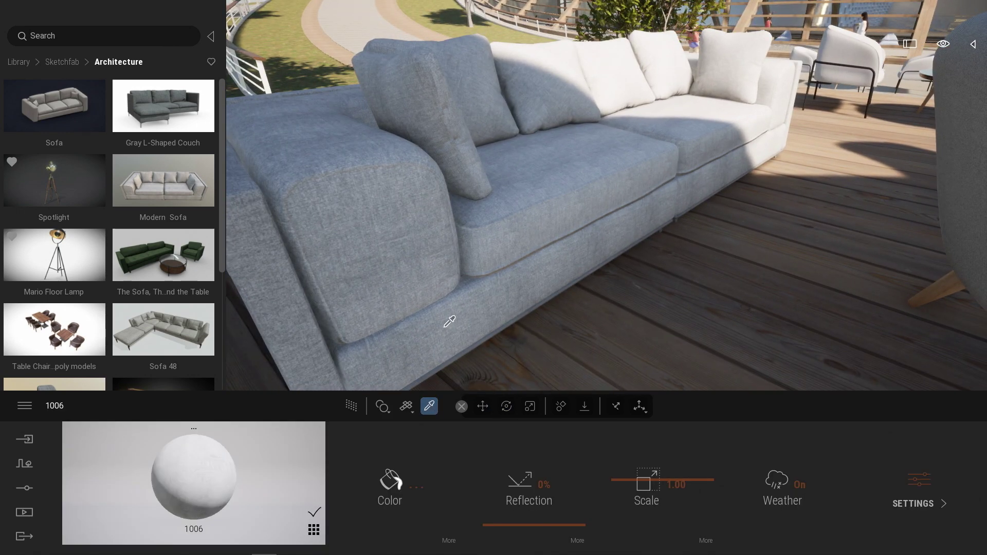
{"action": "left_click", "coordinate": [416, 485]}
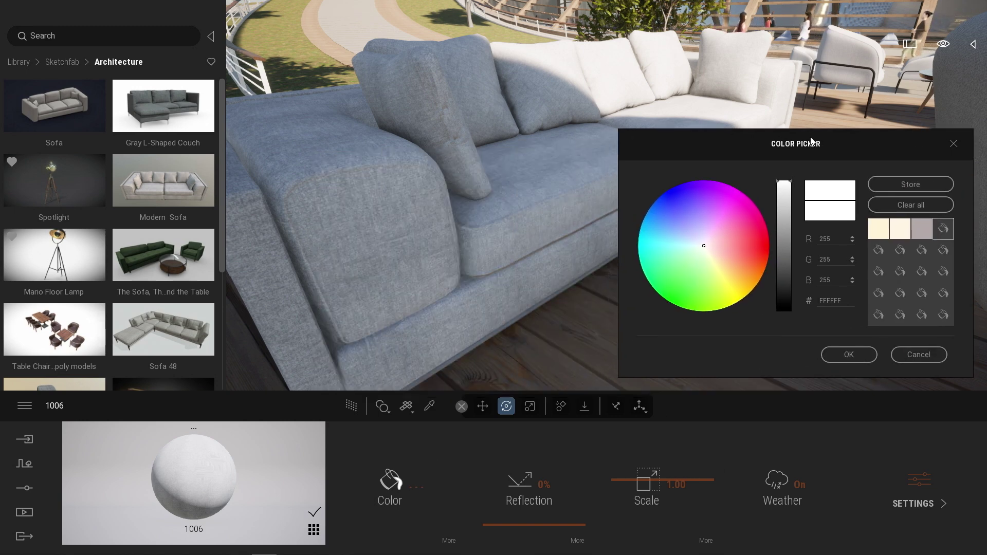
{"action": "left_click", "coordinate": [719, 252]}
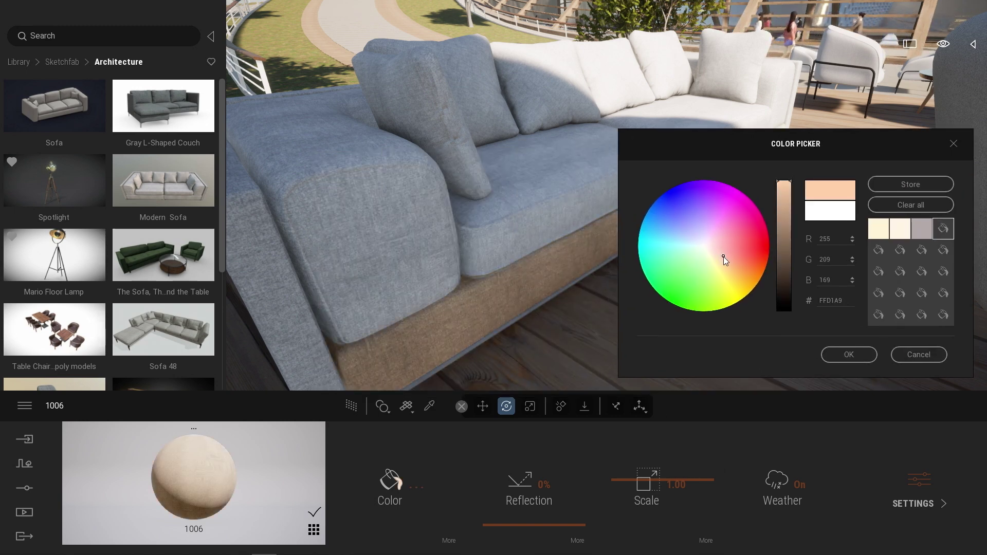
{"action": "left_click", "coordinate": [684, 238]}
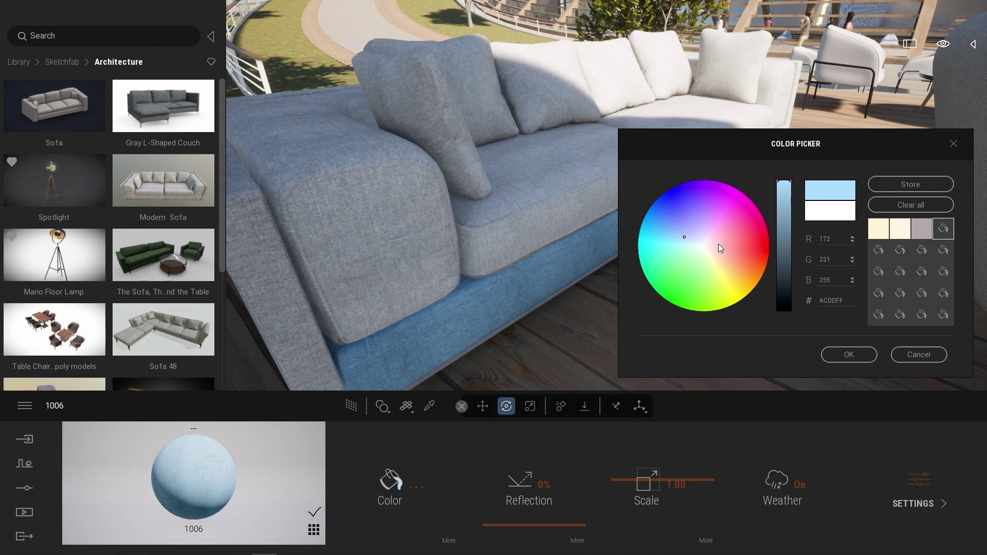
- Try the neutral grey A1A0A1 on the sofa base's material
{"action": "left_click", "coordinate": [703, 246]}
{"action": "left_click", "coordinate": [783, 207]}
{"action": "left_click_drag", "start_coordinate": [783, 209], "coordinate": [783, 229]}
{"action": "left_click_drag", "start_coordinate": [734, 157], "coordinate": [697, 330]}
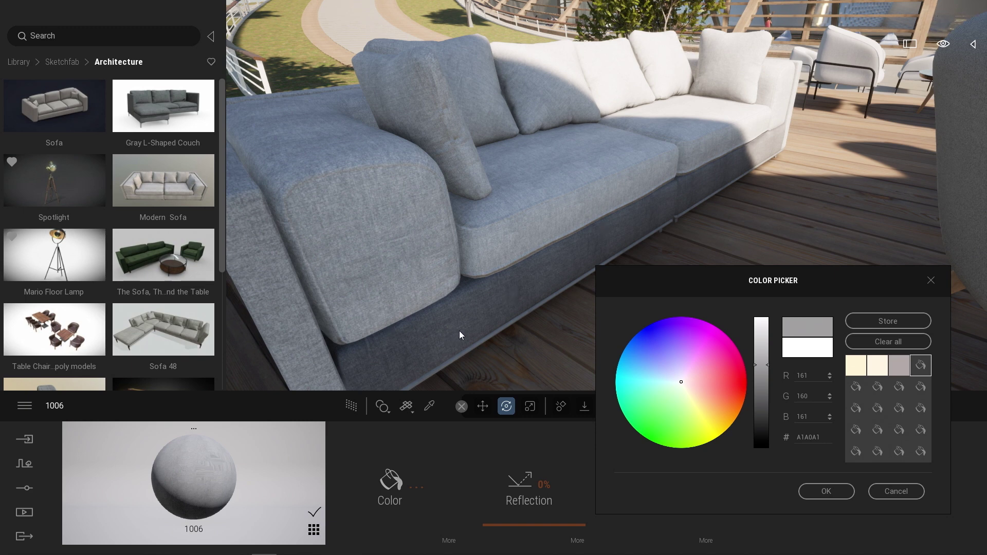
{"action": "left_click_drag", "start_coordinate": [716, 282], "coordinate": [742, 145]}
{"action": "left_click_drag", "start_coordinate": [754, 98], "coordinate": [754, 91]}
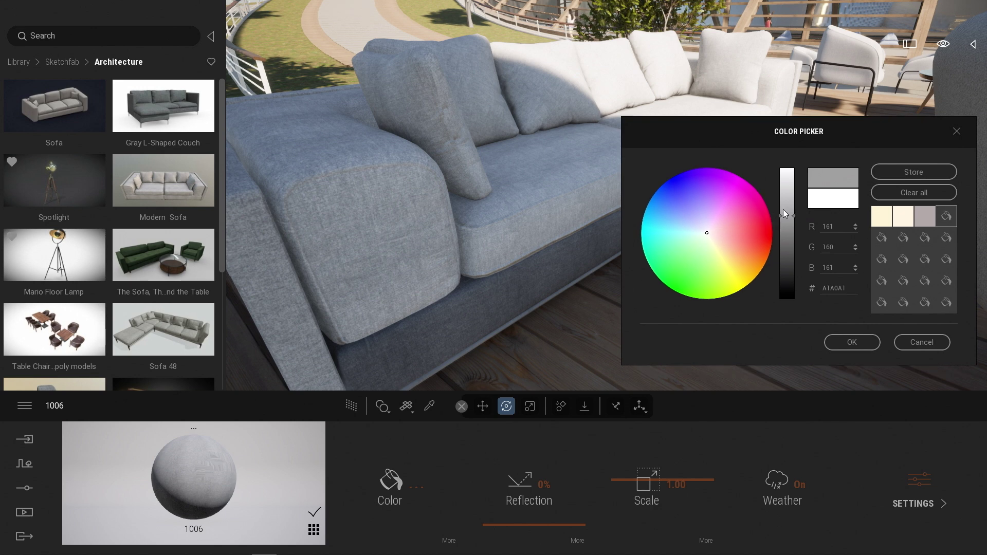
- Set the sofa base's material colour to D7B099, store it as a swatch and confirm the colour
{"action": "left_click_drag", "start_coordinate": [784, 214], "coordinate": [786, 189]}
{"action": "left_click", "coordinate": [719, 237]}
{"action": "left_click", "coordinate": [724, 240]}
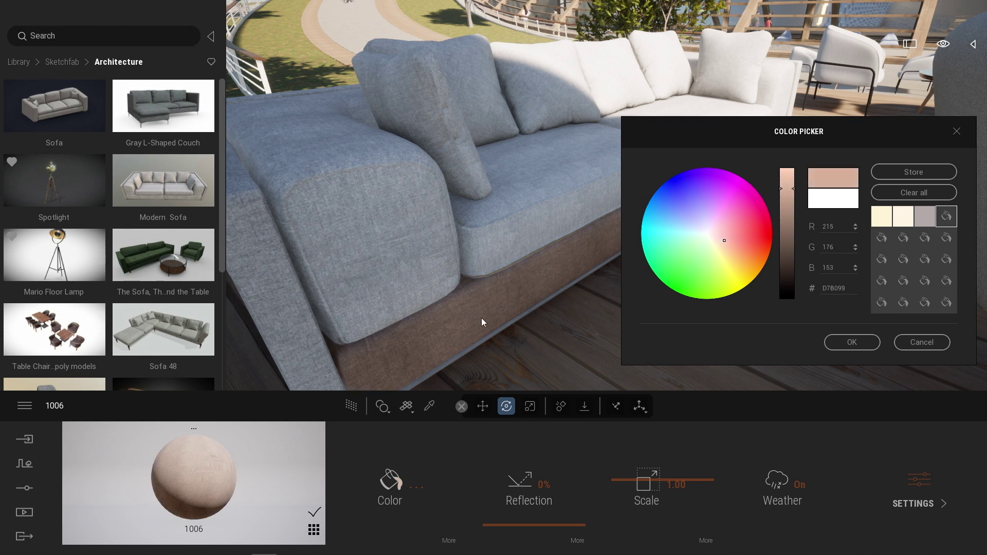
{"action": "left_click", "coordinate": [914, 173]}
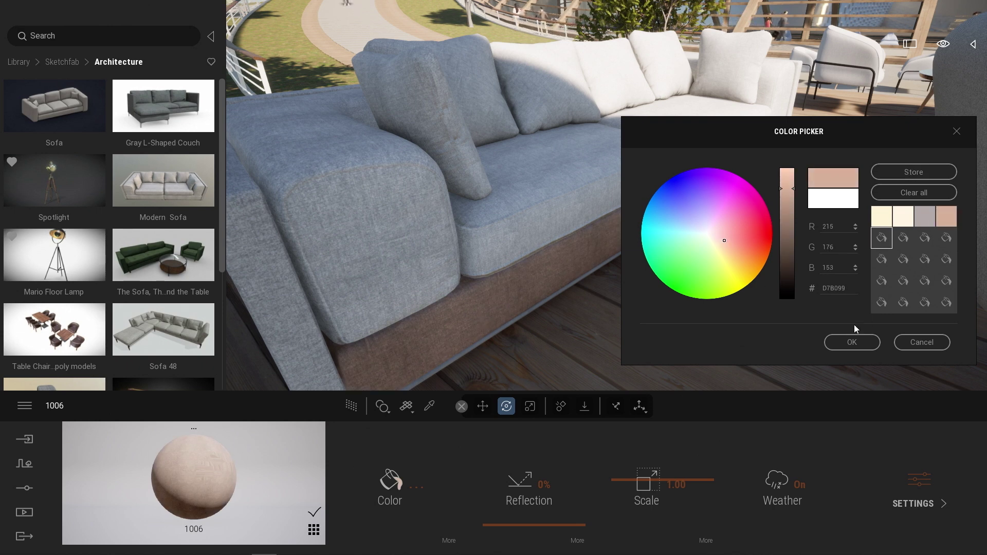
{"action": "left_click", "coordinate": [852, 342]}
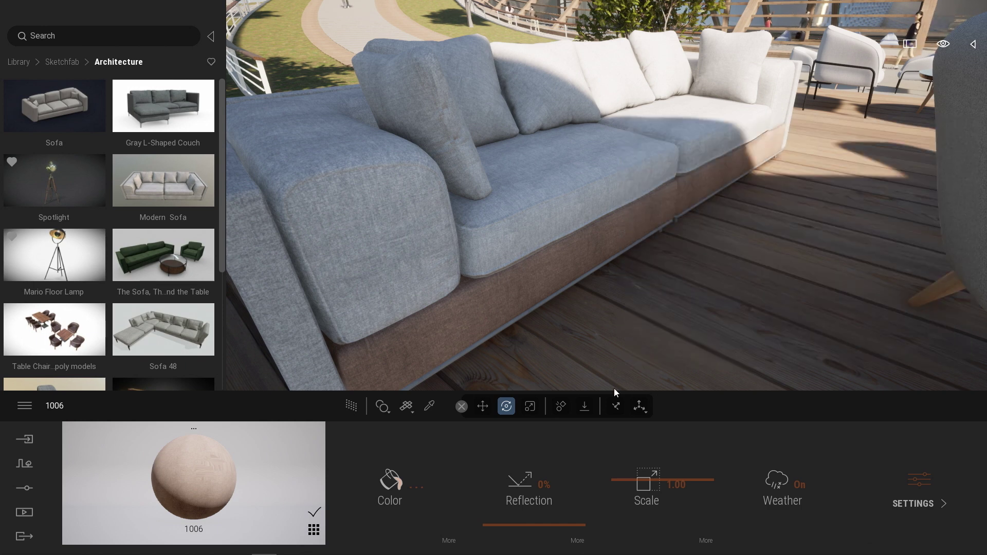
- Sample the materials of the sofa's seat cushions and inner arm and apply the stored D7B099 colour to each
{"action": "left_click", "coordinate": [429, 407]}
{"action": "left_click", "coordinate": [513, 219]}
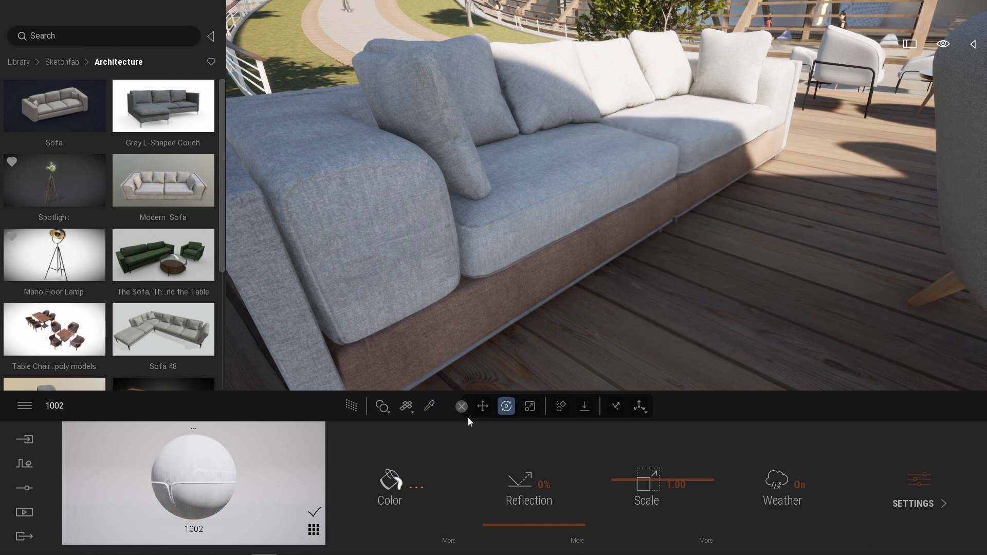
{"action": "left_click", "coordinate": [644, 261]}
{"action": "left_click", "coordinate": [564, 379]}
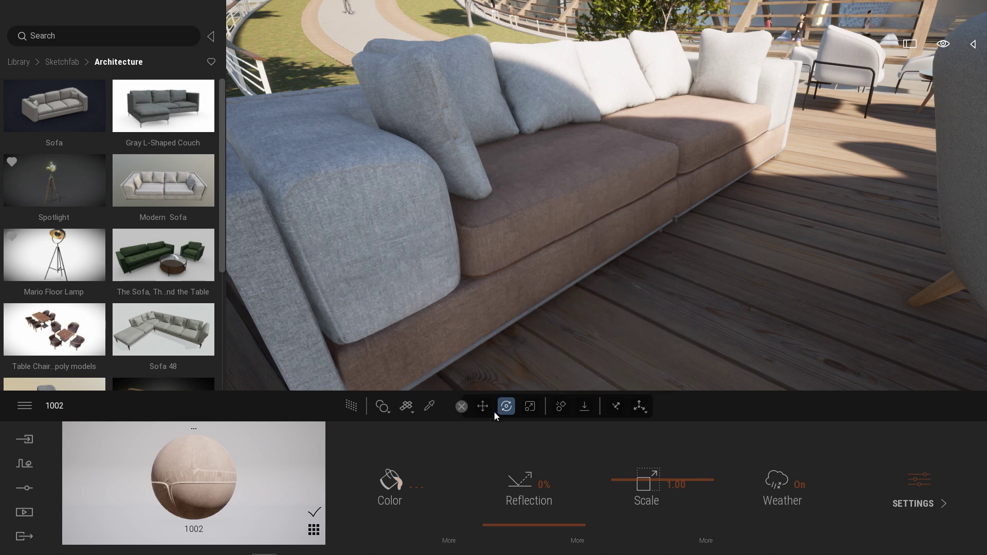
{"action": "left_click", "coordinate": [429, 406]}
{"action": "left_click", "coordinate": [349, 263]}
{"action": "left_click", "coordinate": [391, 482]}
{"action": "left_click", "coordinate": [639, 255]}
{"action": "left_click", "coordinate": [545, 379]}
- Apply the stored D7B099 colour to the sofa's back pillows and outer side panel
{"action": "left_click", "coordinate": [429, 406]}
{"action": "left_click", "coordinate": [462, 175]}
{"action": "left_click", "coordinate": [391, 482]}
{"action": "left_click", "coordinate": [640, 255]}
{"action": "left_click", "coordinate": [544, 379]}
{"action": "left_click", "coordinate": [429, 405]}
{"action": "left_click", "coordinate": [310, 346]}
{"action": "left_click", "coordinate": [392, 482]}
{"action": "left_click", "coordinate": [638, 254]}
{"action": "left_click", "coordinate": [546, 379]}
- Delete the recoloured sofa from the wooden deck
{"action": "key", "text": "s"}
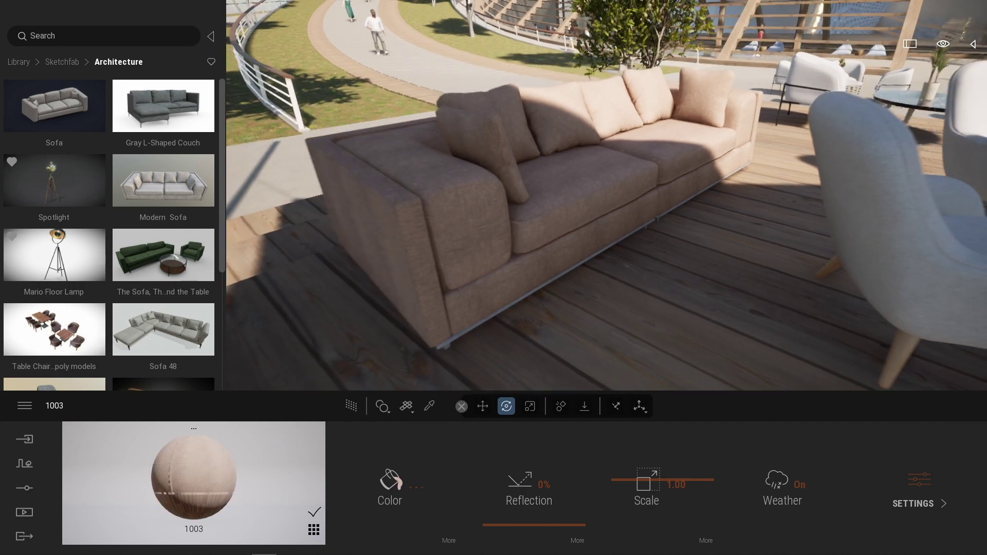
{"action": "key", "text": "s"}
{"action": "right_click_drag", "start_coordinate": [606, 195], "coordinate": [683, 195]}
{"action": "right_click_drag", "start_coordinate": [647, 288], "coordinate": [597, 210]}
{"action": "key", "text": "w"}
{"action": "key", "text": "q"}
{"action": "left_click", "coordinate": [597, 229]}
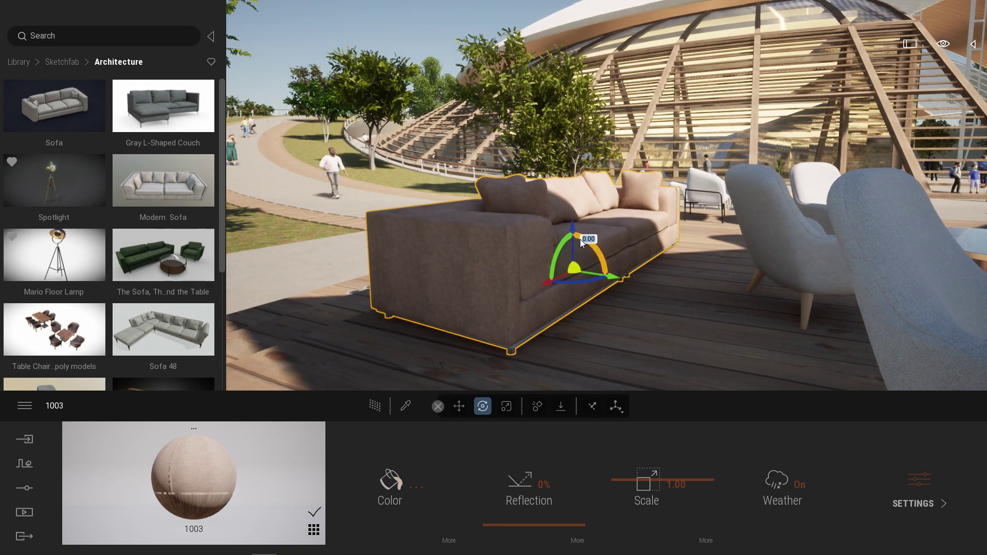
{"action": "key", "text": "Delete"}
- Place the library model "The Sofa, The Chair and the Table" on the deck and move it toward the foreground marble table
{"action": "mouse_move", "coordinate": [185, 291]}
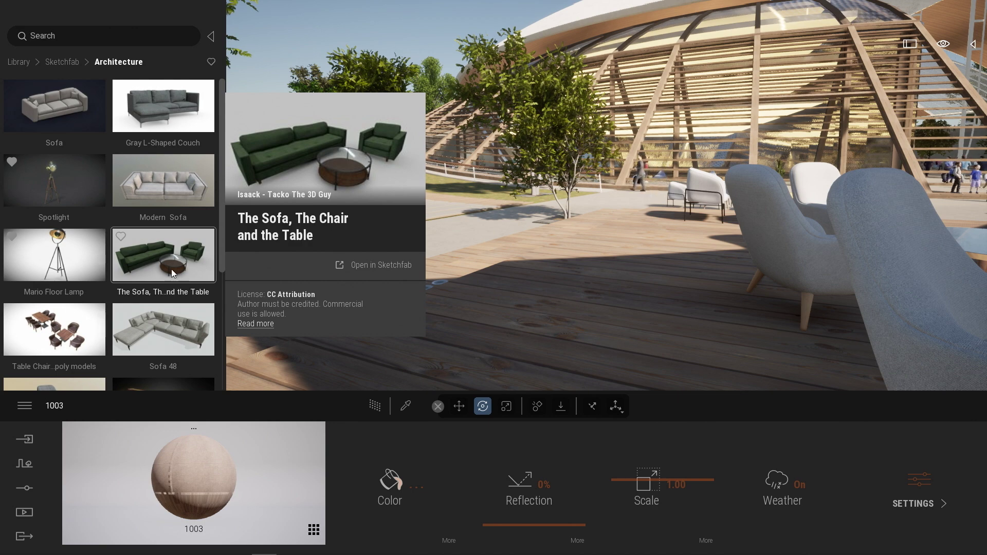
{"action": "left_click_drag", "start_coordinate": [171, 270], "coordinate": [627, 265]}
{"action": "scroll", "coordinate": [627, 265], "scroll_direction": "down", "scroll_amount": 3}
{"action": "middle_click_drag", "start_coordinate": [627, 265], "coordinate": [682, 240], "text": "shift"}
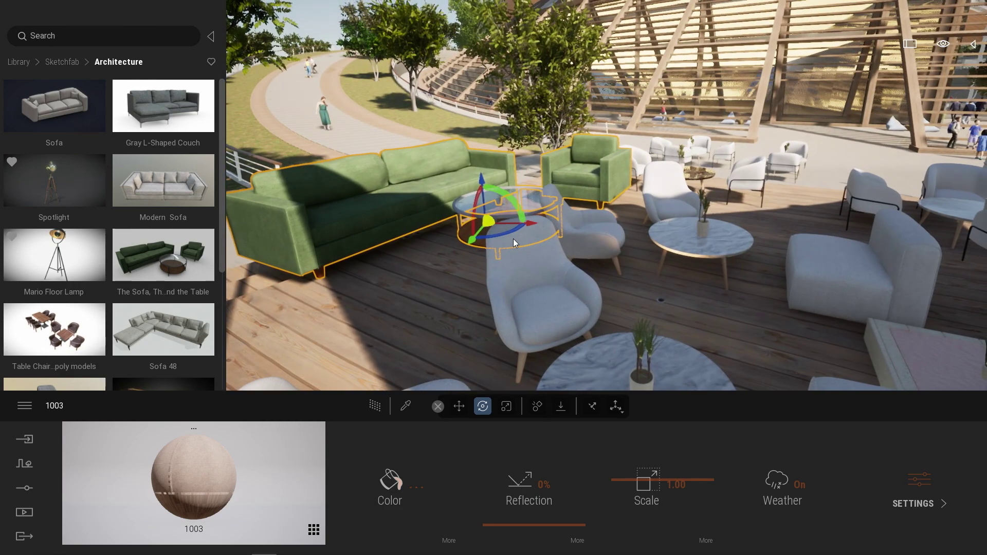
{"action": "left_click_drag", "start_coordinate": [511, 236], "coordinate": [609, 310]}
{"action": "middle_click_drag", "start_coordinate": [543, 280], "coordinate": [529, 218]}
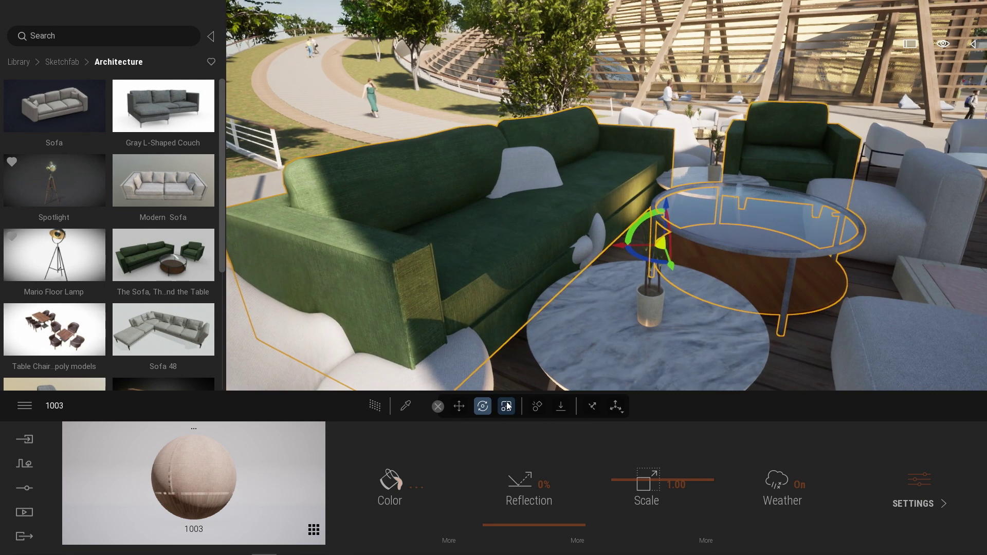
- Scale the green furniture set uniformly to about 0.75 and move it back toward the deck's edge
{"action": "left_click", "coordinate": [506, 406]}
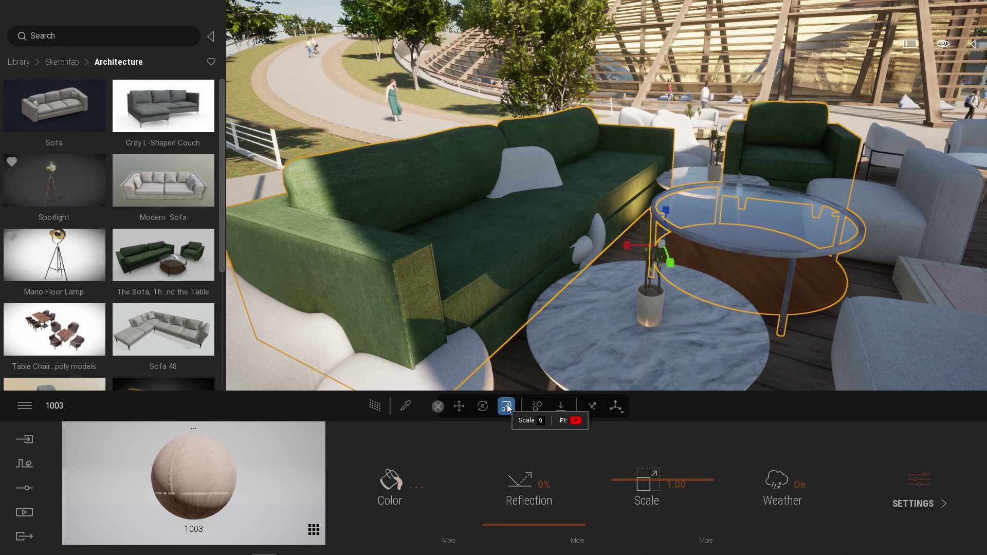
{"action": "left_click_drag", "start_coordinate": [661, 244], "coordinate": [667, 264]}
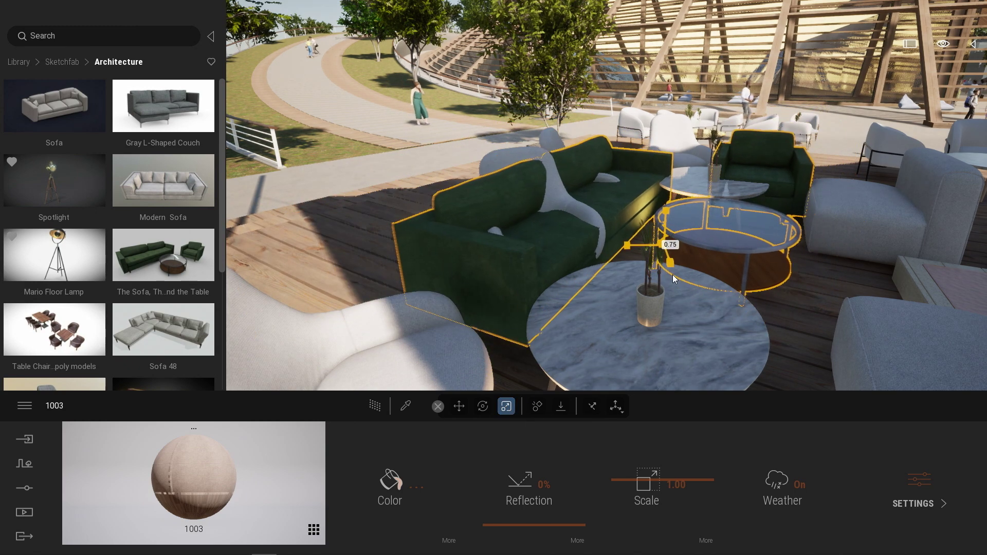
{"action": "left_click_drag", "start_coordinate": [673, 275], "coordinate": [500, 192]}
{"action": "key", "text": "r"}
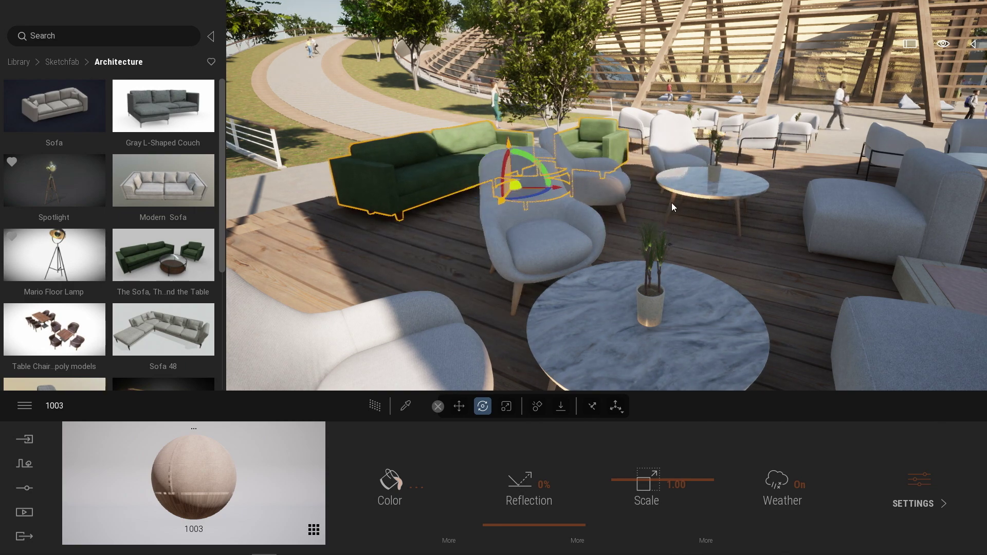
- Shift the green furniture set slightly across the deck toward the tree and deselect it
{"action": "key", "text": "w"}
{"action": "right_click_drag", "start_coordinate": [671, 204], "coordinate": [671, 237]}
{"action": "key", "text": "s"}
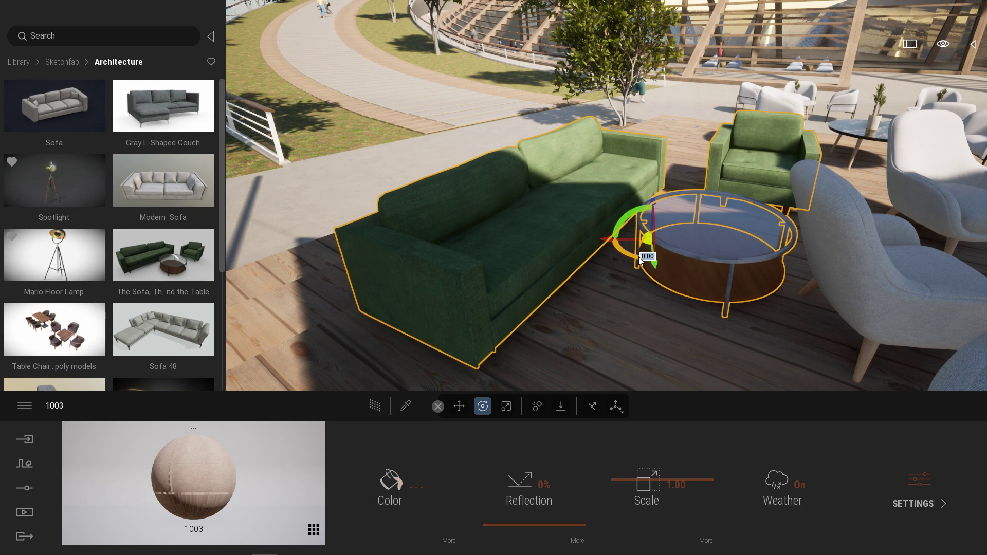
{"action": "left_click_drag", "start_coordinate": [634, 257], "coordinate": [676, 233]}
{"action": "key", "text": "Escape"}
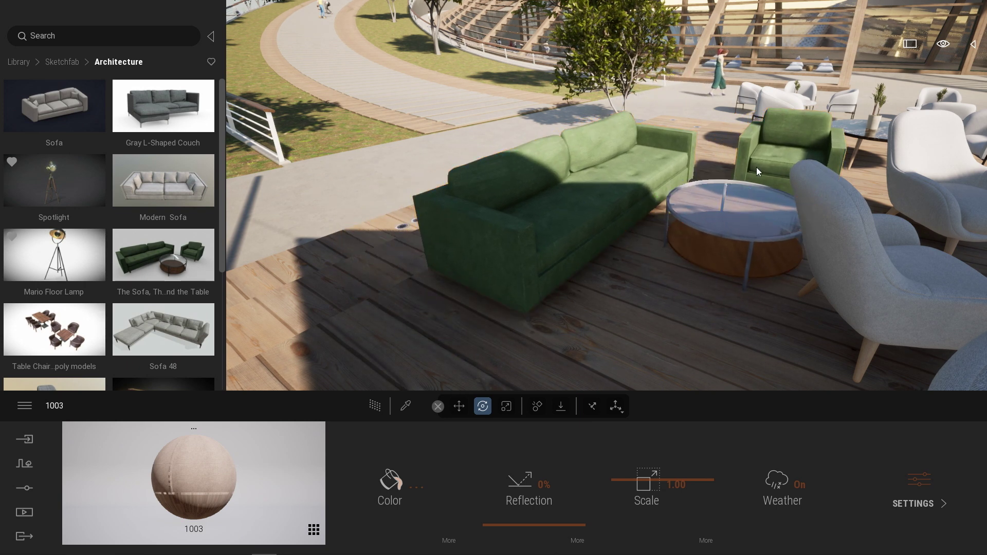
- Locate the sofa, chair and table set in the scene graph and select it as a single object
{"action": "left_click", "coordinate": [973, 44]}
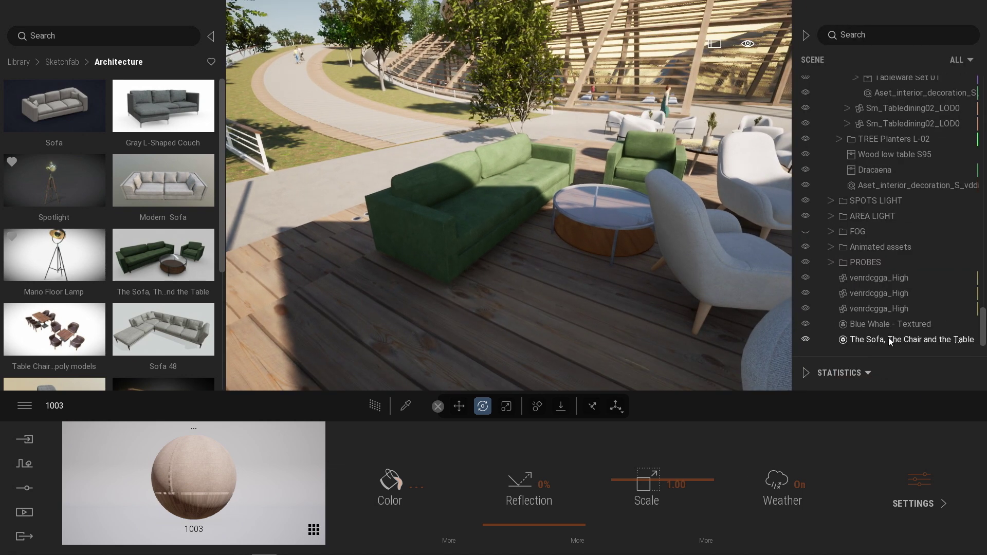
{"action": "left_click", "coordinate": [867, 341]}
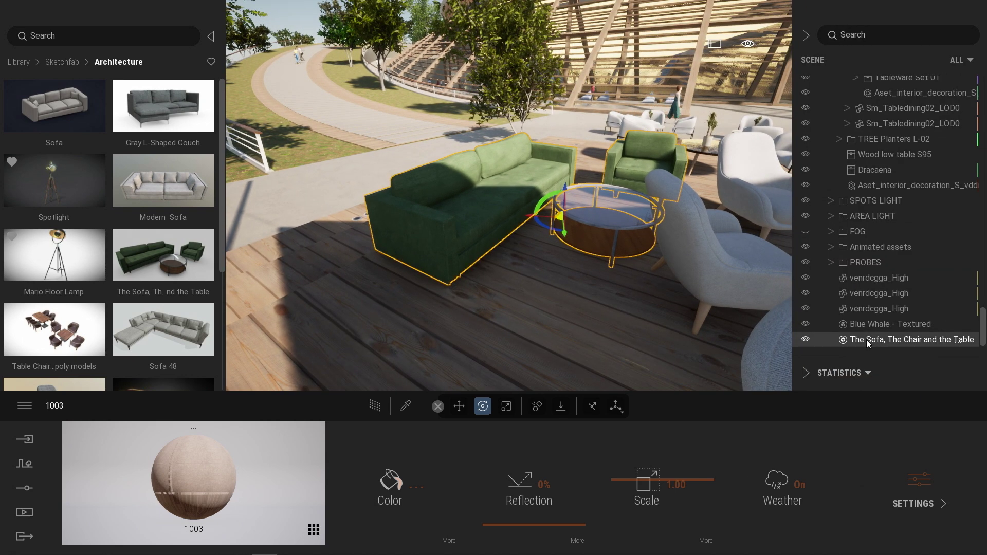
{"action": "left_click", "coordinate": [829, 261]}
{"action": "left_click", "coordinate": [831, 261]}
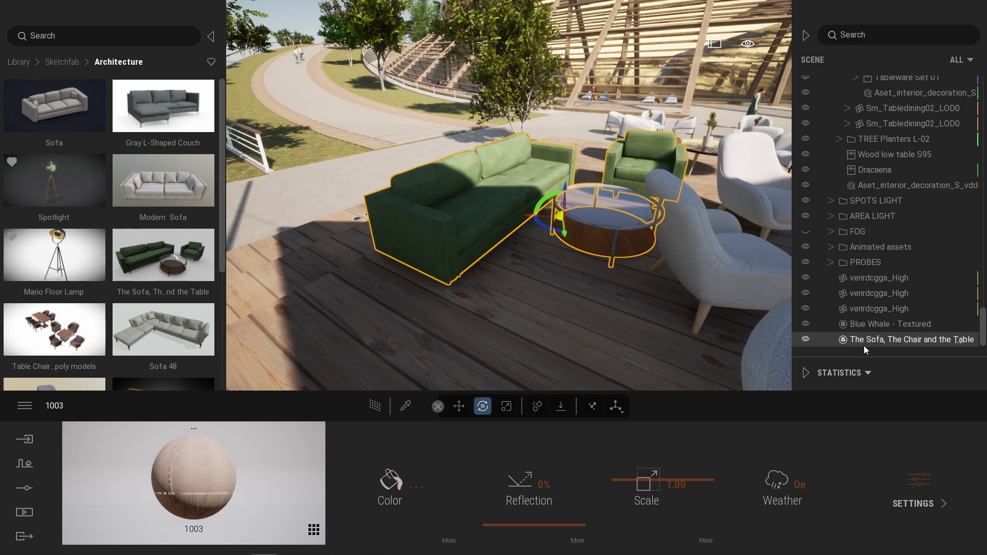
{"action": "left_click", "coordinate": [805, 35]}
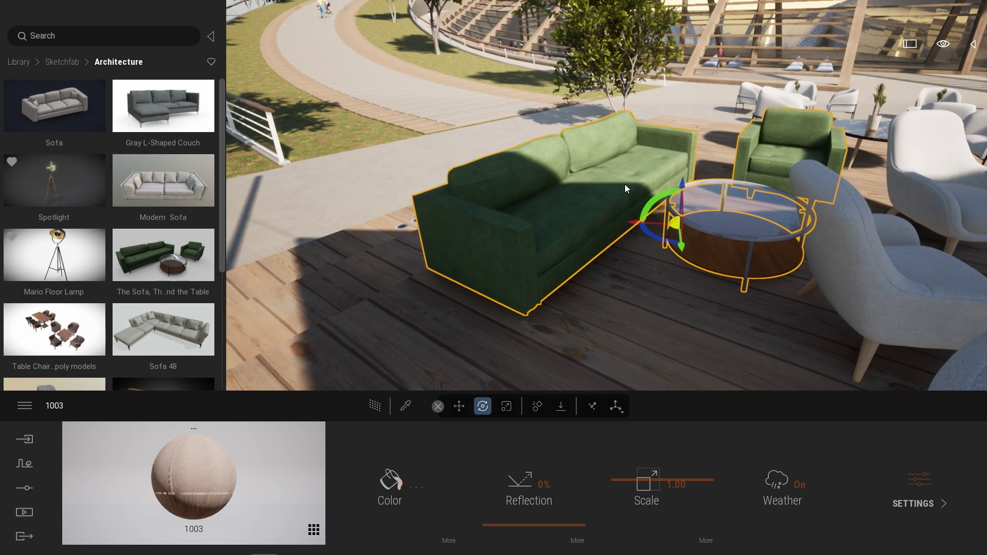
{"action": "key", "text": "Escape"}
- Inspect the green furniture set from high and low angles, and move it farther across the deck toward the tree
{"action": "middle_click_drag", "start_coordinate": [703, 211], "coordinate": [519, 211], "text": "shift"}
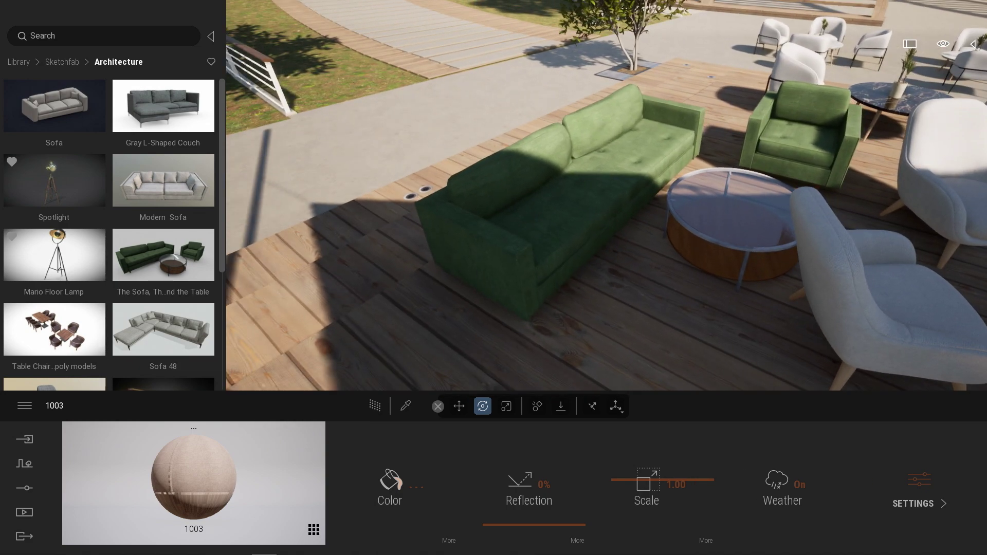
{"action": "middle_click_drag", "start_coordinate": [700, 207], "coordinate": [637, 115], "text": "shift"}
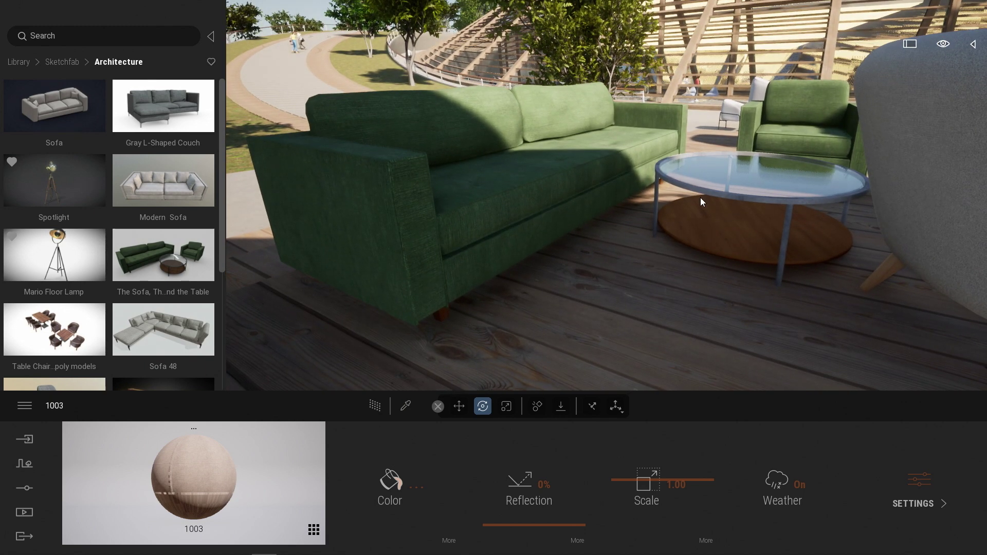
{"action": "middle_click_drag", "start_coordinate": [700, 197], "coordinate": [705, 209], "text": "shift"}
{"action": "left_click", "coordinate": [693, 267]}
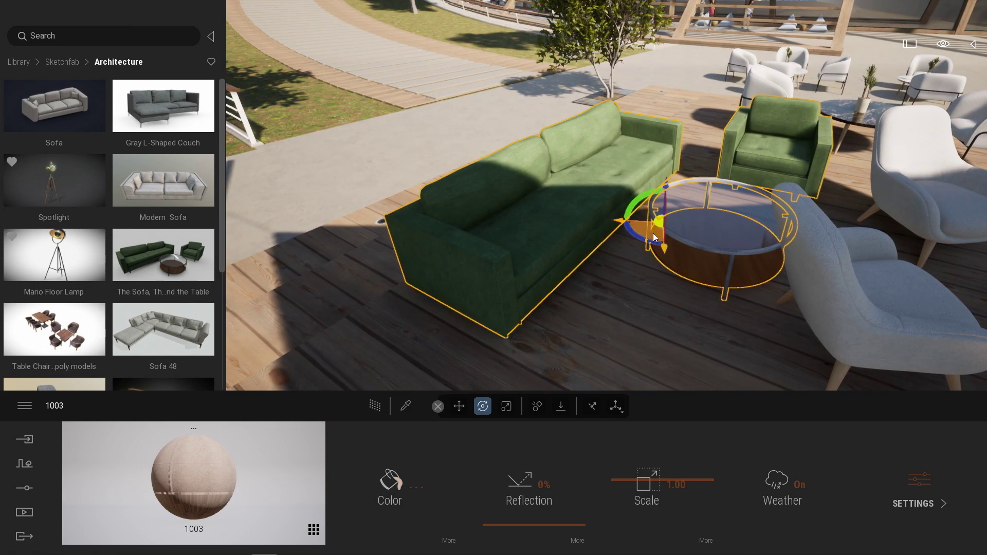
{"action": "left_click_drag", "start_coordinate": [652, 232], "coordinate": [662, 208]}
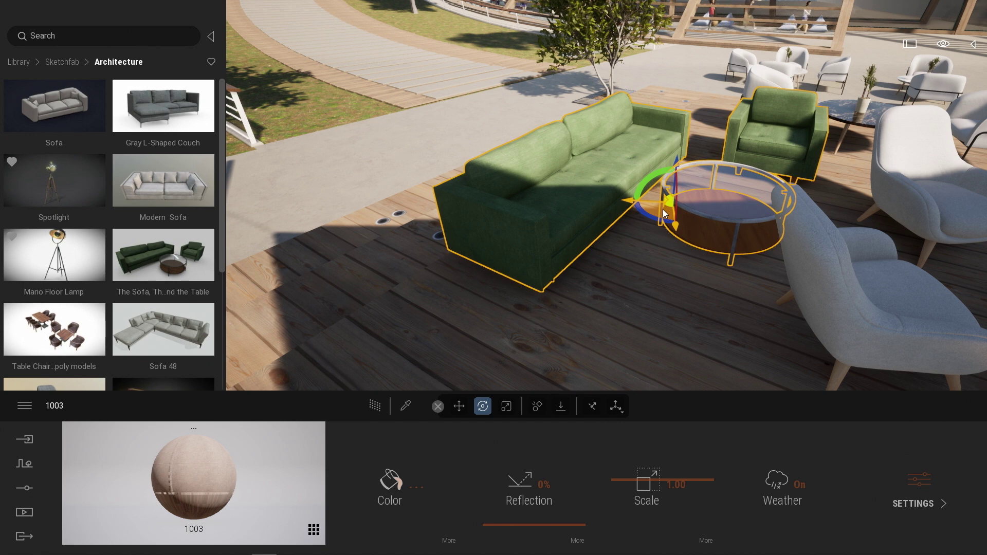
- Open the furniture set's Sketchfab page in the browser and download the model in the autoconverted glTF format
{"action": "mouse_move", "coordinate": [165, 258]}
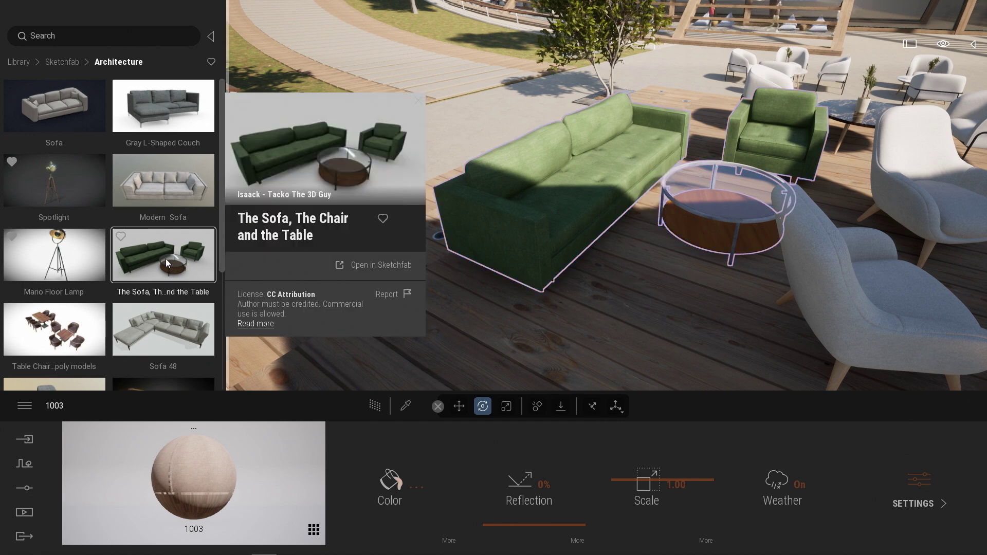
{"action": "left_click", "coordinate": [393, 265]}
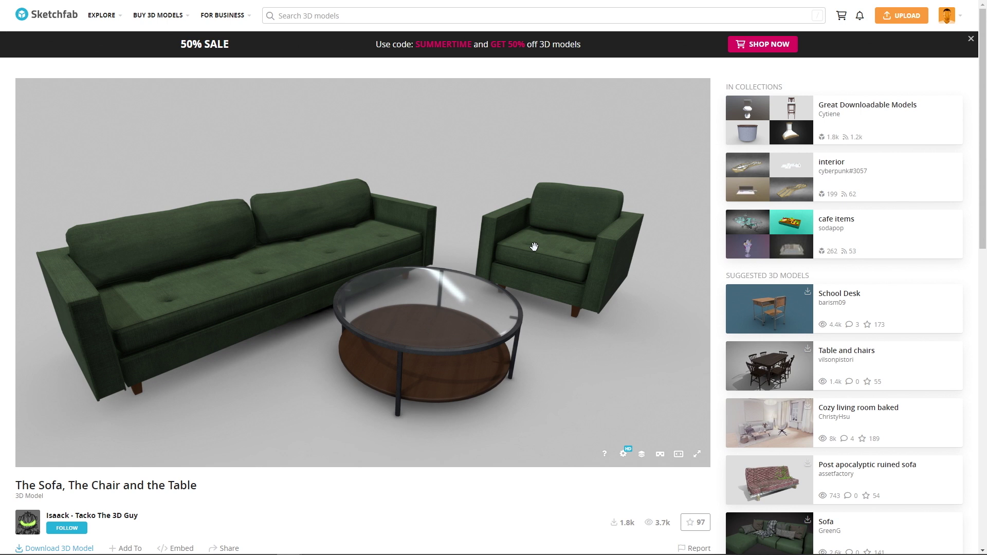
{"action": "left_click_drag", "start_coordinate": [501, 292], "coordinate": [411, 350]}
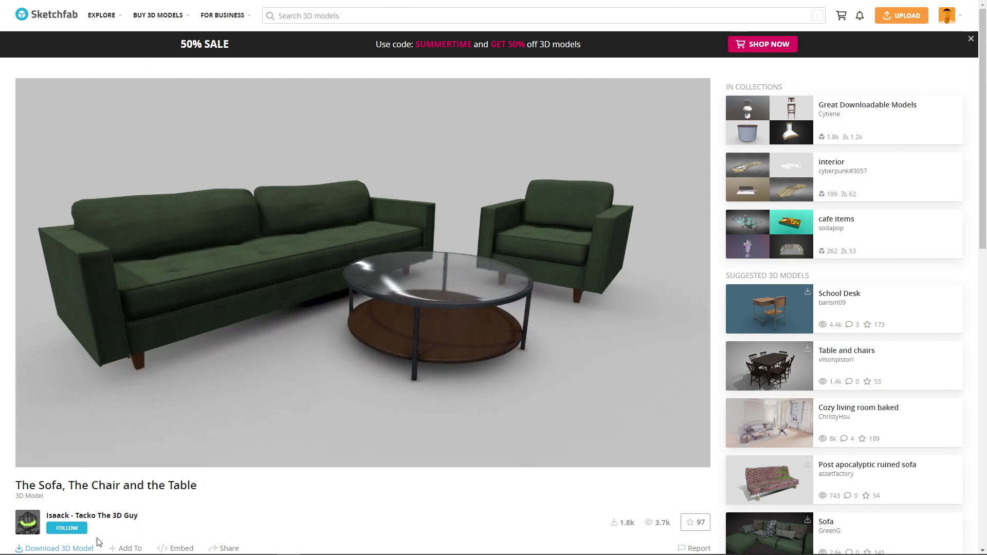
{"action": "left_click", "coordinate": [85, 549]}
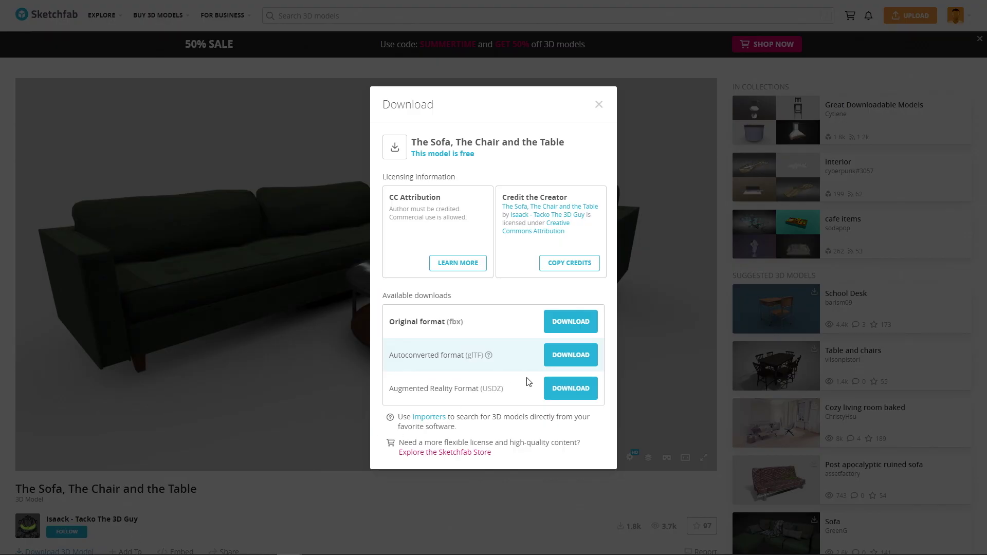
{"action": "left_click", "coordinate": [574, 363]}
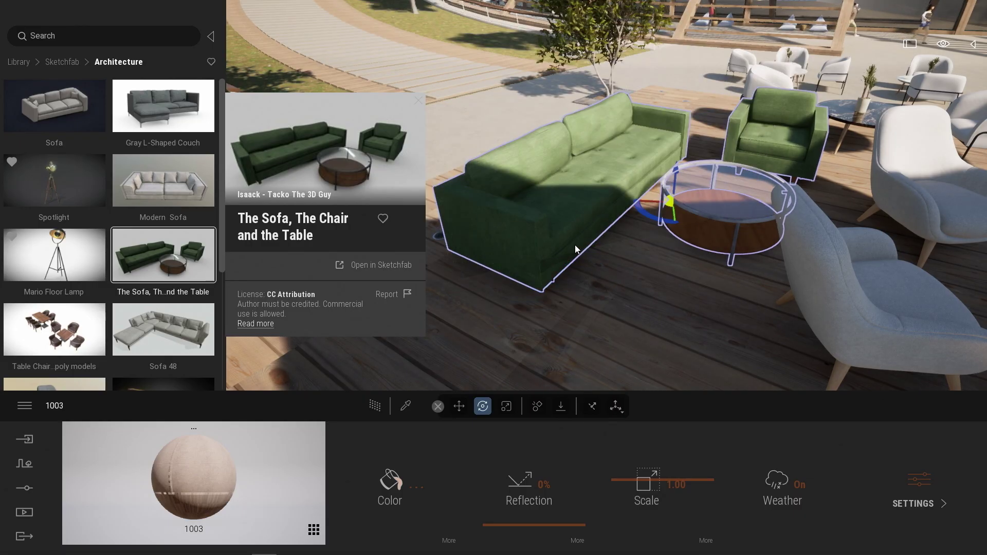
- Import scene.gltf from the downloaded the_sofa_the_chair_and_the_table folder as geometry, with Collapse set to Keep hierarchy
{"action": "left_click", "coordinate": [635, 282]}
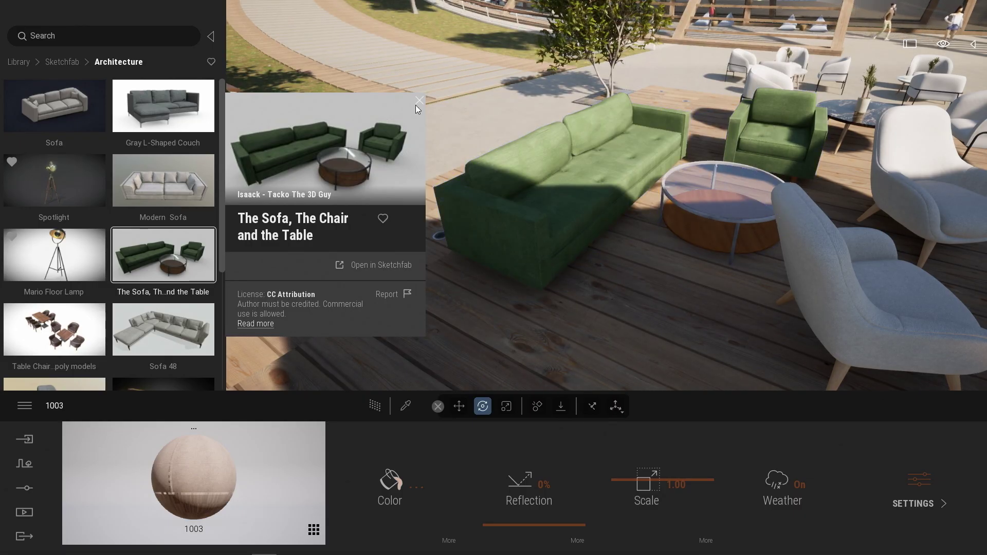
{"action": "left_click", "coordinate": [24, 439]}
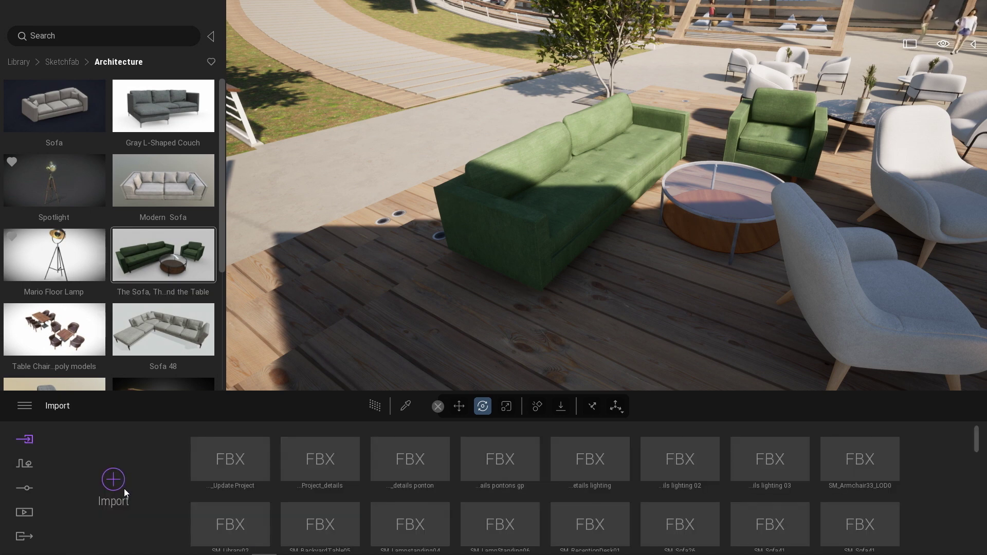
{"action": "left_click", "coordinate": [113, 480]}
{"action": "left_click", "coordinate": [575, 268]}
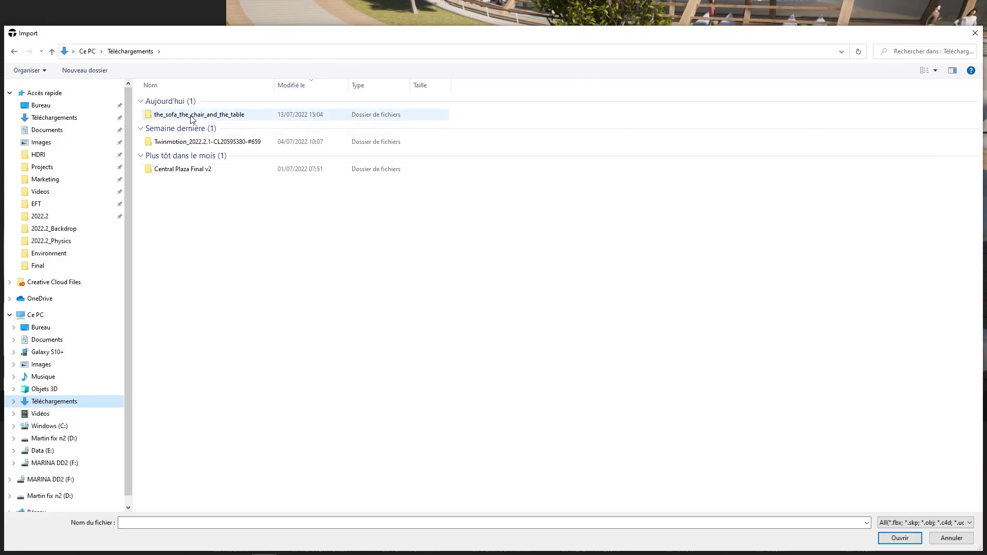
{"action": "double_click", "coordinate": [187, 111]}
{"action": "double_click", "coordinate": [187, 114]}
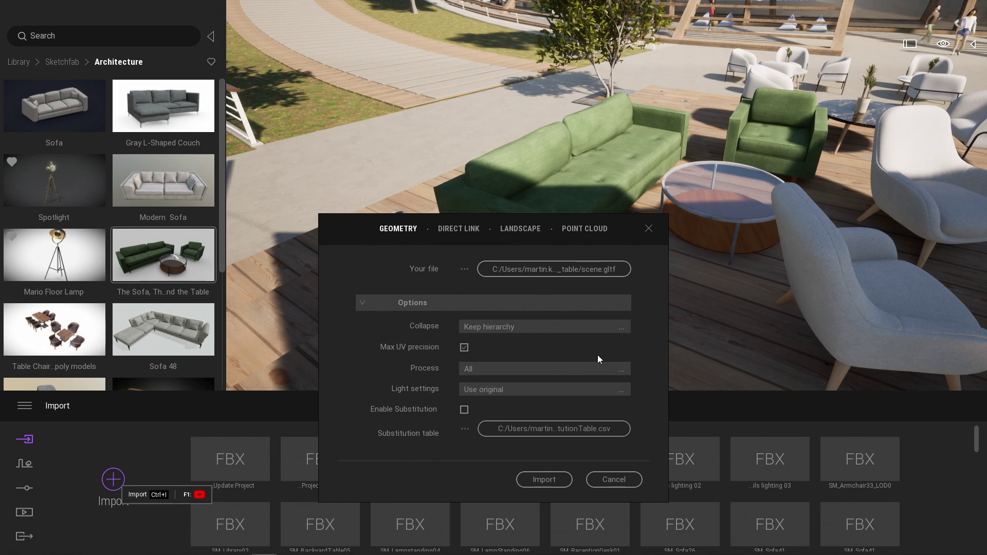
{"action": "left_click", "coordinate": [622, 328]}
{"action": "left_click", "coordinate": [615, 340]}
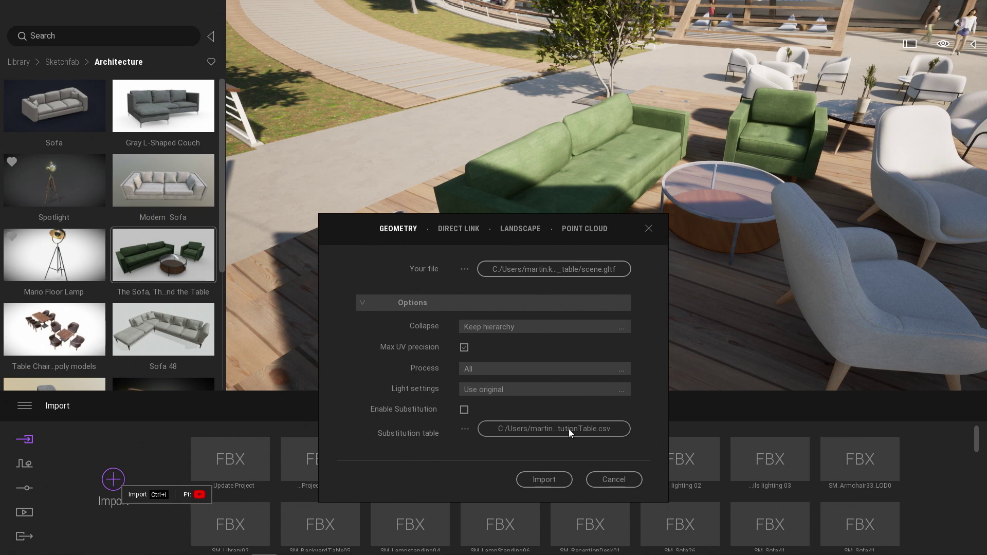
{"action": "left_click", "coordinate": [559, 477]}
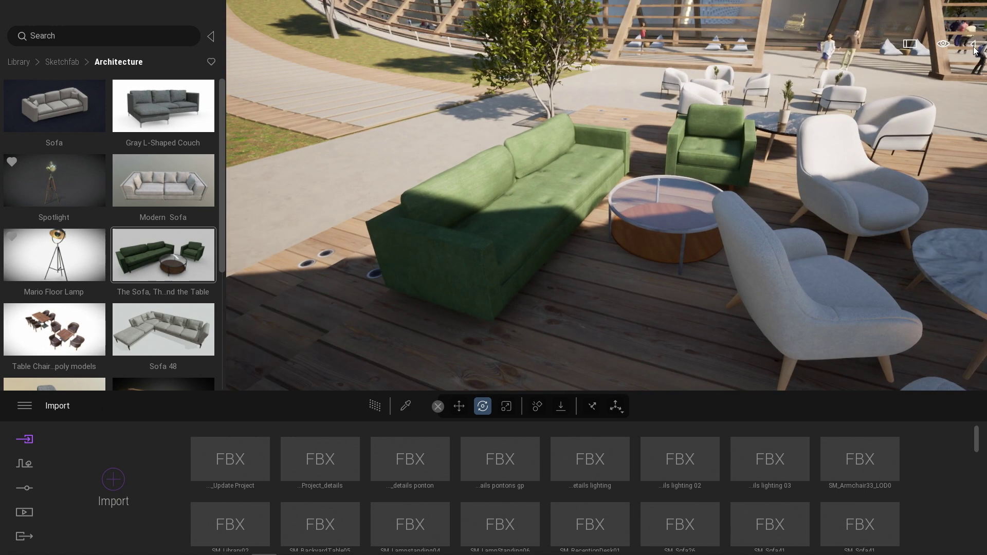
- Locate the imported scene folder in the scene graph, view its furniture over the water, and return to the original sofa set
{"action": "left_click", "coordinate": [973, 44]}
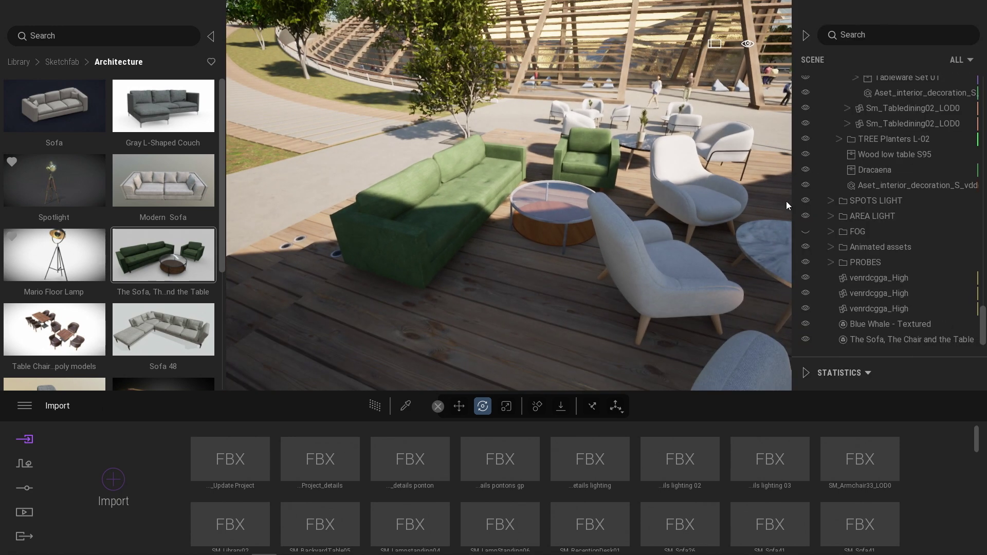
{"action": "left_click_drag", "start_coordinate": [980, 316], "coordinate": [982, 329]}
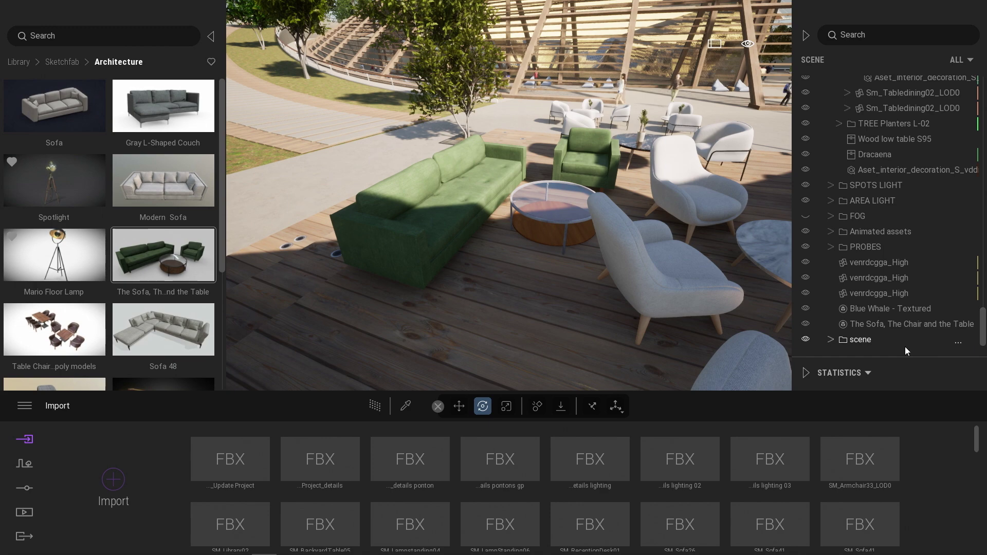
{"action": "double_click", "coordinate": [868, 341]}
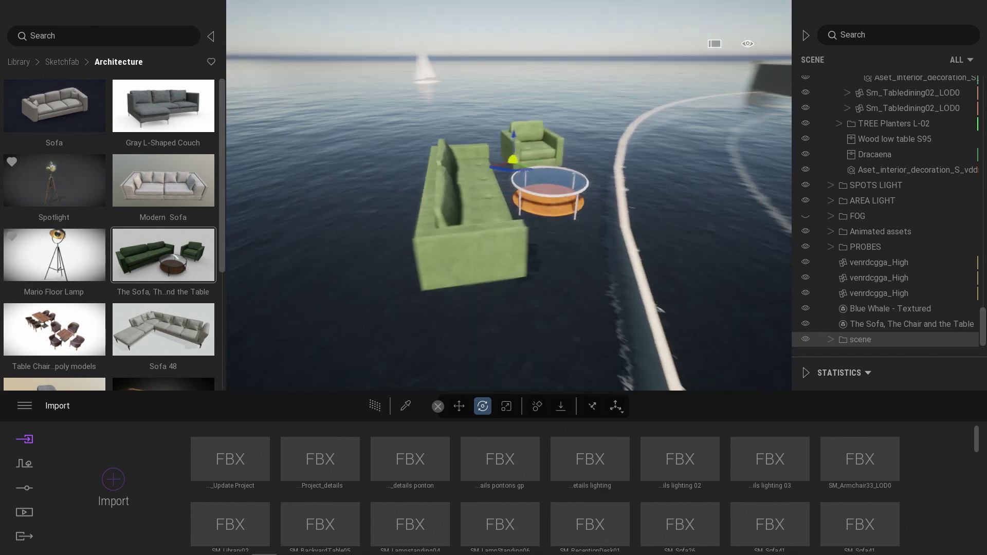
{"action": "double_click", "coordinate": [890, 327]}
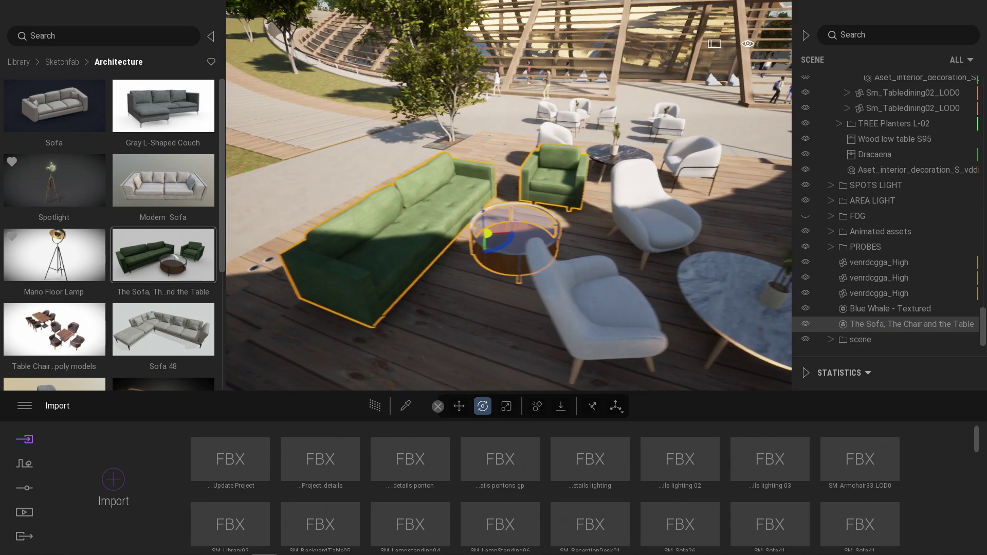
- Bring the imported furniture set to the deck area and move it onto the concrete path, clear of the original set
{"action": "left_click", "coordinate": [872, 341]}
{"action": "right_click_drag", "start_coordinate": [540, 246], "coordinate": [476, 227]}
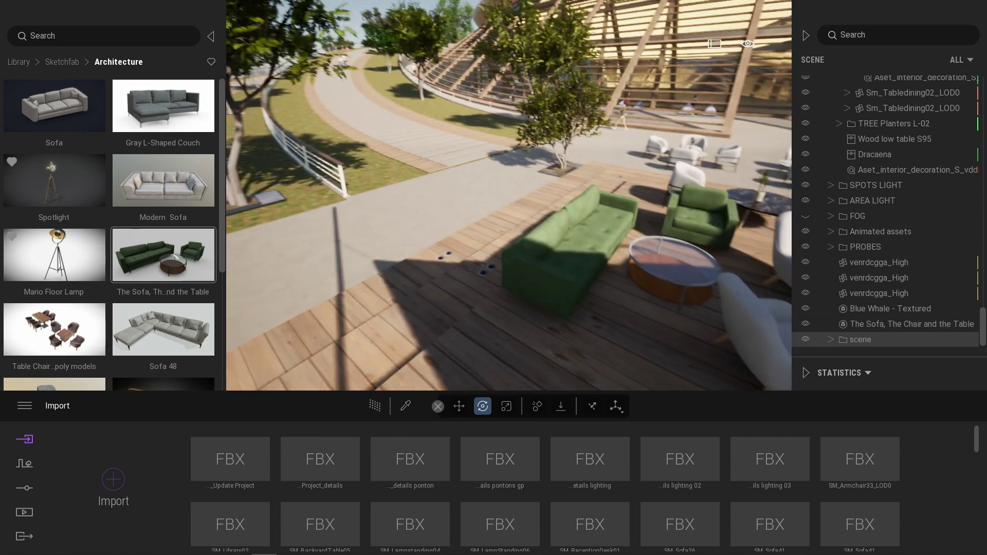
{"action": "key", "text": "v"}
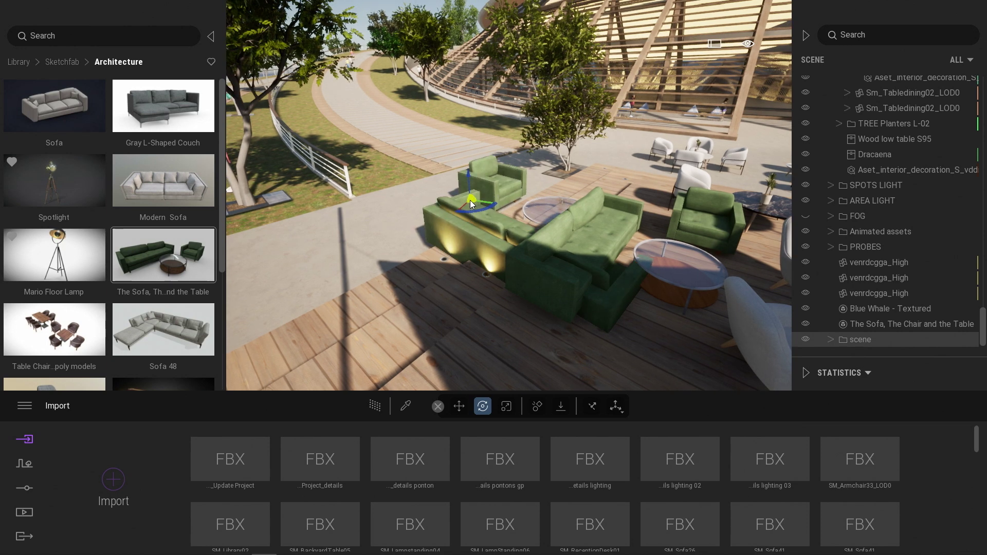
{"action": "left_click_drag", "start_coordinate": [479, 206], "coordinate": [419, 205]}
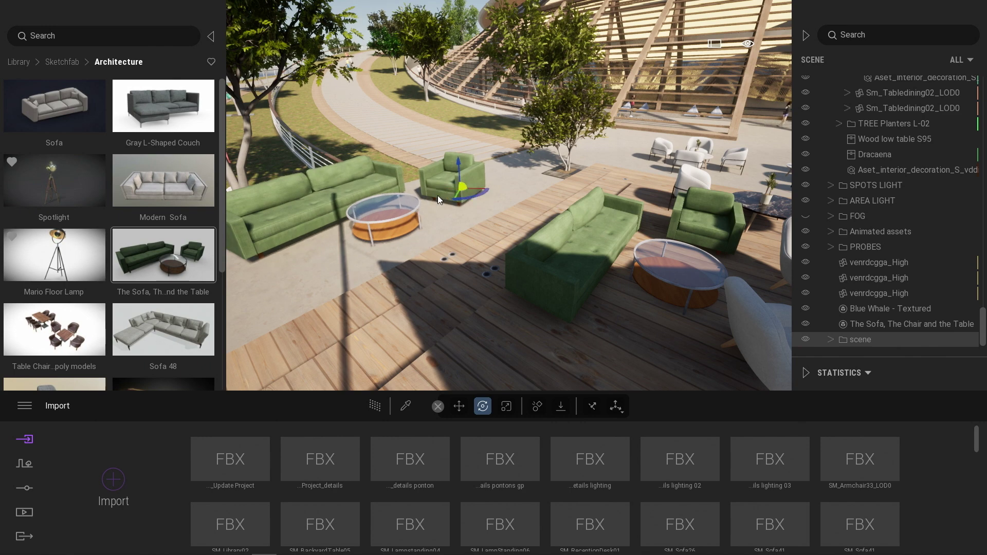
{"action": "left_click_drag", "start_coordinate": [472, 191], "coordinate": [511, 181]}
- Expand the imported scene folder in the scene graph and examine its sofa group hierarchy
{"action": "right_click_drag", "start_coordinate": [553, 198], "coordinate": [576, 187]}
{"action": "key", "text": "w"}
{"action": "left_click", "coordinate": [830, 341]}
{"action": "scroll", "coordinate": [873, 293], "scroll_direction": "down", "scroll_amount": 4}
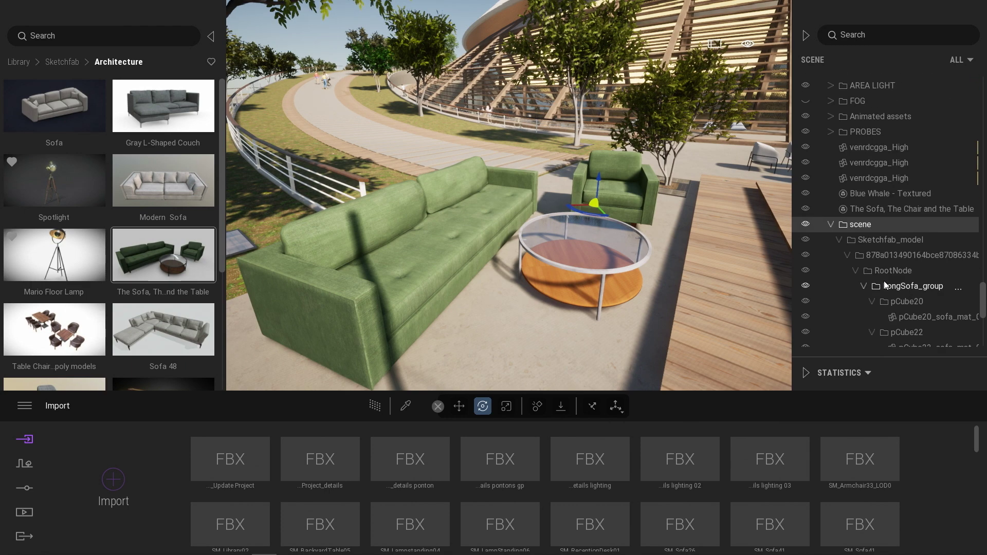
- Select the imported set's whole coffeetable group and switch its visibility off and on again
{"action": "right_click_drag", "start_coordinate": [642, 273], "coordinate": [663, 257]}
{"action": "key", "text": "w"}
{"action": "key", "text": "q"}
{"action": "scroll", "coordinate": [537, 222], "scroll_direction": "up", "scroll_amount": 3}
{"action": "left_click", "coordinate": [534, 220]}
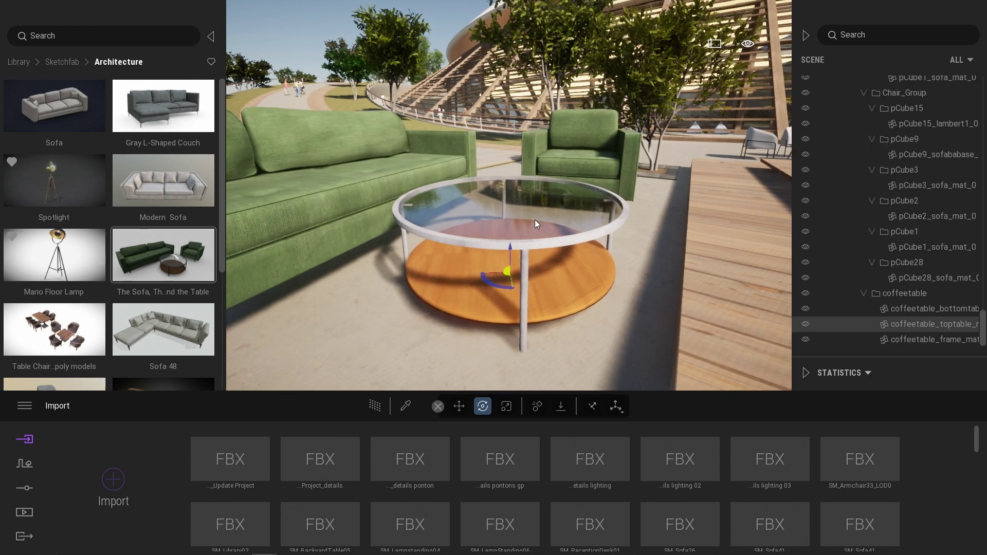
{"action": "left_click", "coordinate": [924, 294]}
{"action": "left_click", "coordinate": [806, 291]}
{"action": "left_click", "coordinate": [805, 292]}
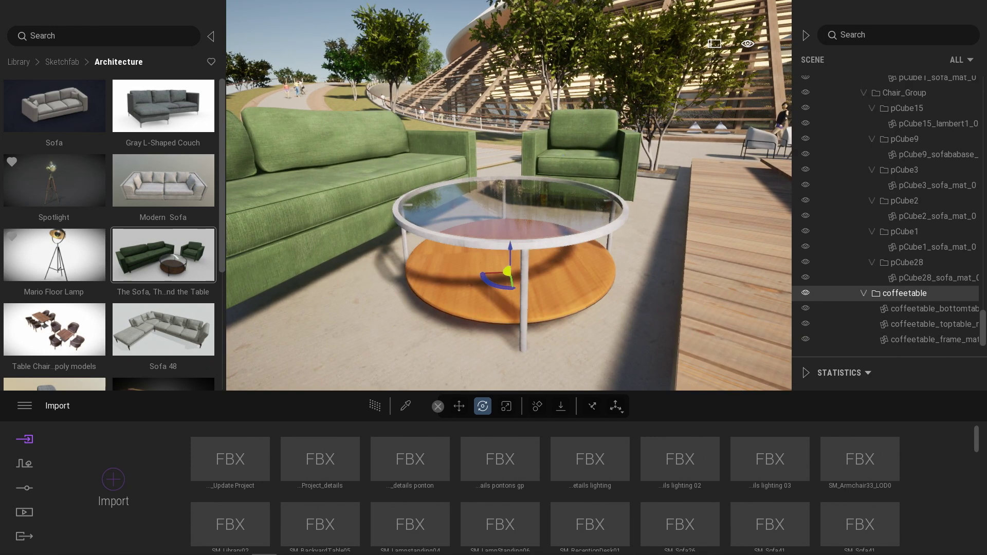
- Move the imported coffee table past the near end of the sofa, and select the armchair's seat cushion on its own
{"action": "key", "text": "s"}
{"action": "right_click_drag", "start_coordinate": [668, 277], "coordinate": [699, 298]}
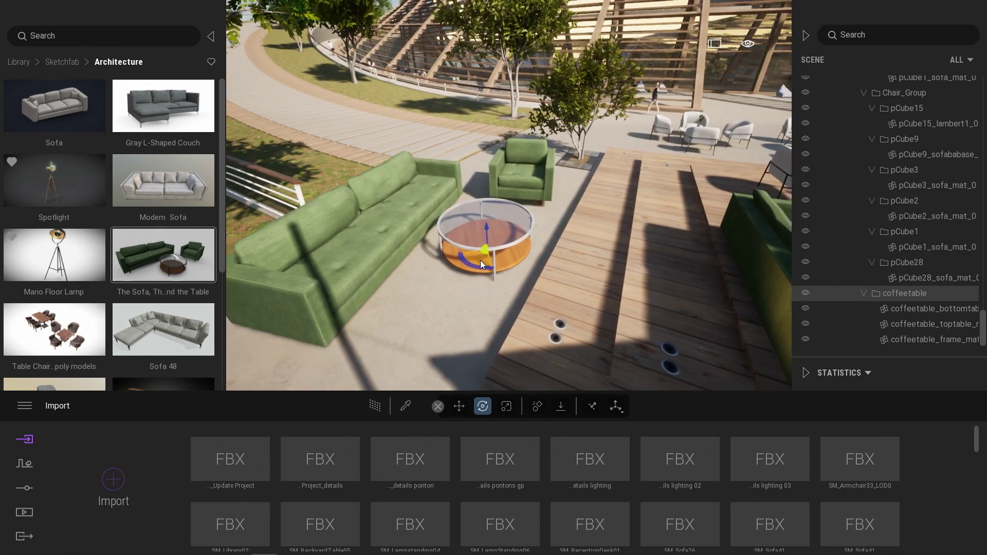
{"action": "scroll", "coordinate": [546, 220], "scroll_direction": "up", "scroll_amount": 3}
{"action": "right_click_drag", "start_coordinate": [546, 220], "coordinate": [547, 220]}
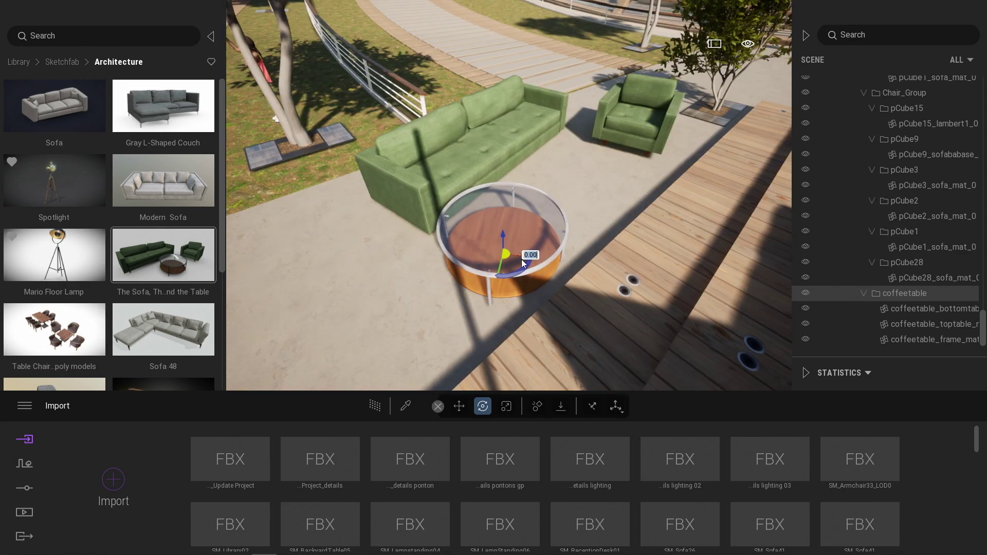
{"action": "left_click_drag", "start_coordinate": [521, 265], "coordinate": [341, 285]}
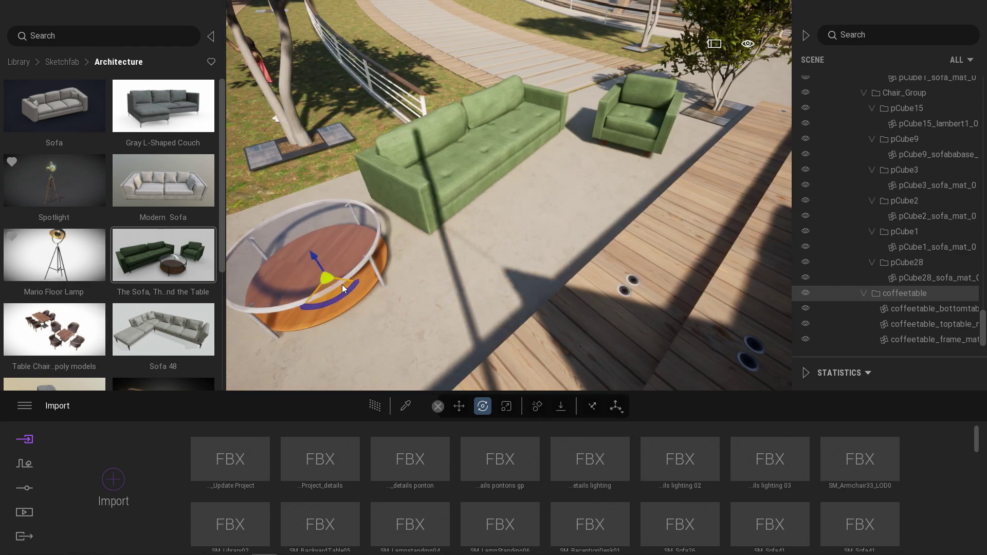
{"action": "left_click", "coordinate": [633, 114]}
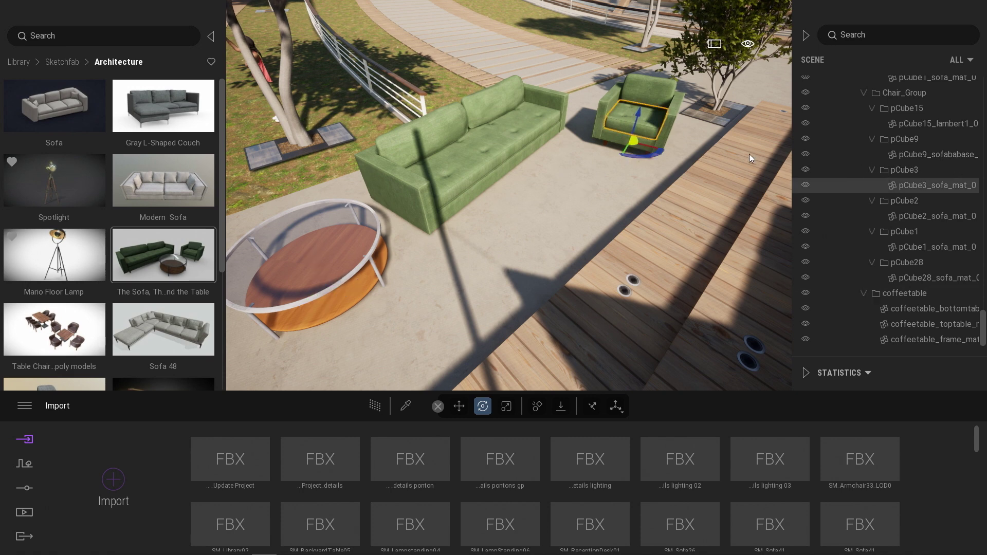
{"action": "key", "text": "Escape"}
- Delete the imported scene folder from the scene graph, leaving the original furniture set on the deck
{"action": "middle_click_drag", "start_coordinate": [670, 111], "coordinate": [606, 77], "text": "shift"}
{"action": "left_click_drag", "start_coordinate": [982, 328], "coordinate": [982, 308]}
{"action": "left_click", "coordinate": [862, 235]}
{"action": "key", "text": "Delete"}
{"action": "right_click_drag", "start_coordinate": [629, 234], "coordinate": [704, 190]}
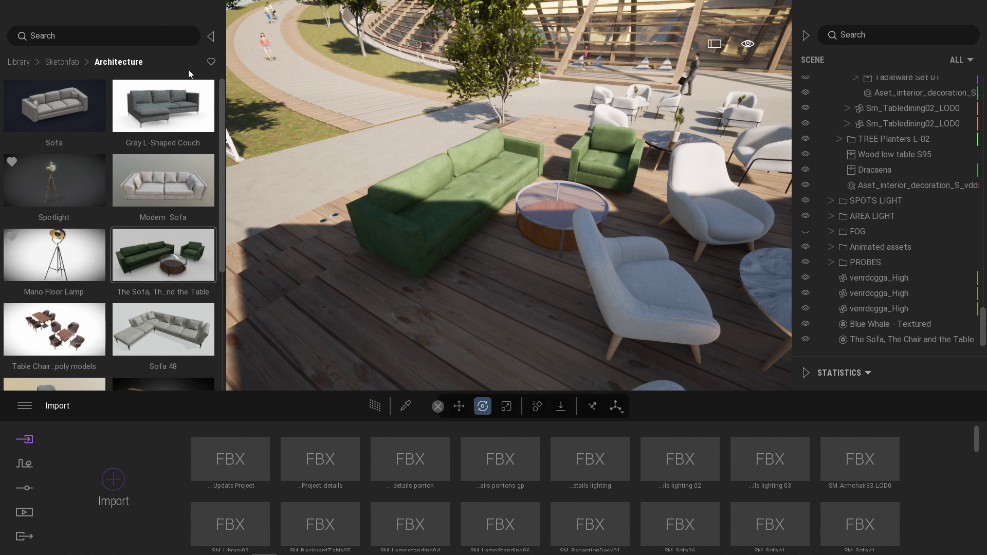
- Browse the library's Sketchfab Architecture models and check the licence details of the Gray L-Shaped Couch, Modern Sofa and green furniture set
{"action": "left_click", "coordinate": [62, 62]}
{"action": "left_click", "coordinate": [27, 62]}
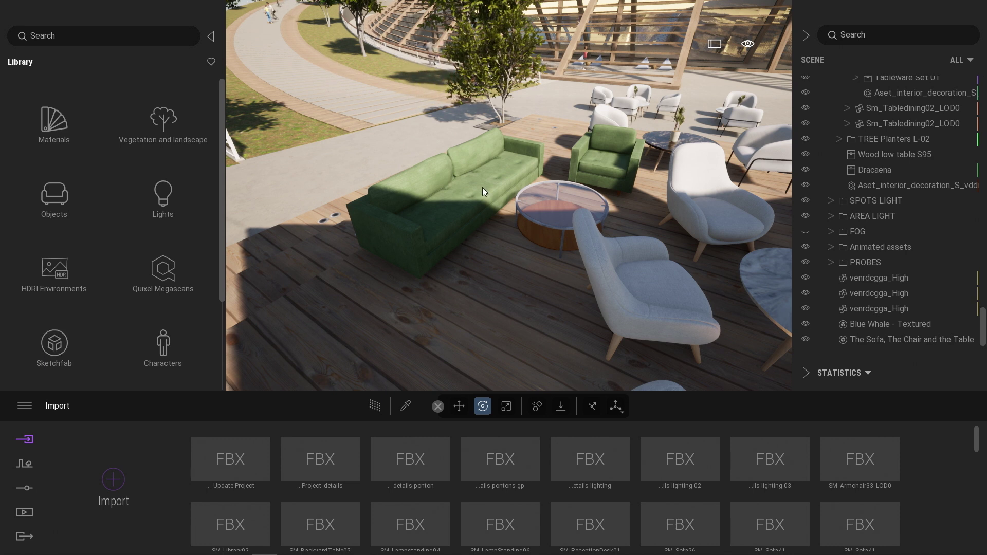
{"action": "left_click", "coordinate": [54, 343]}
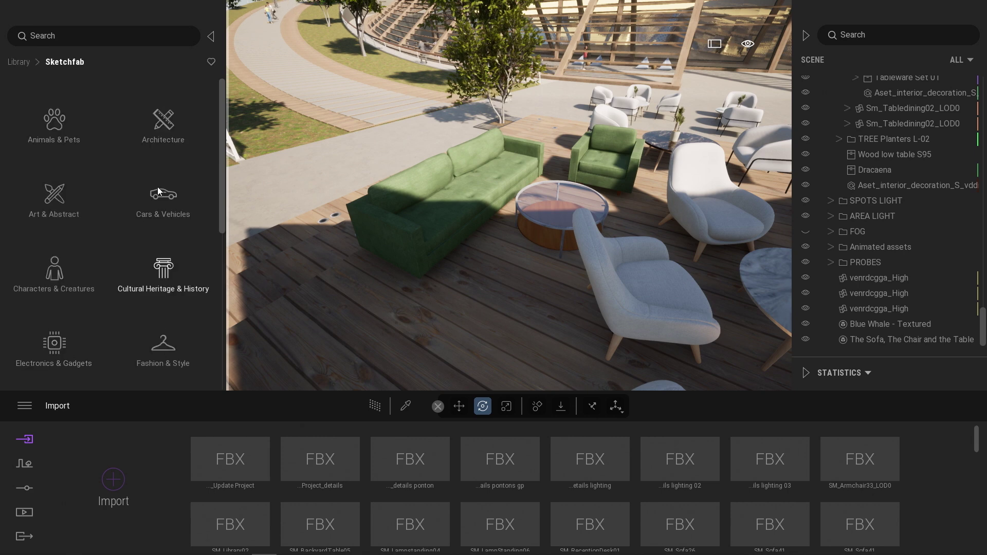
{"action": "left_click", "coordinate": [165, 126]}
{"action": "mouse_move", "coordinate": [170, 128]}
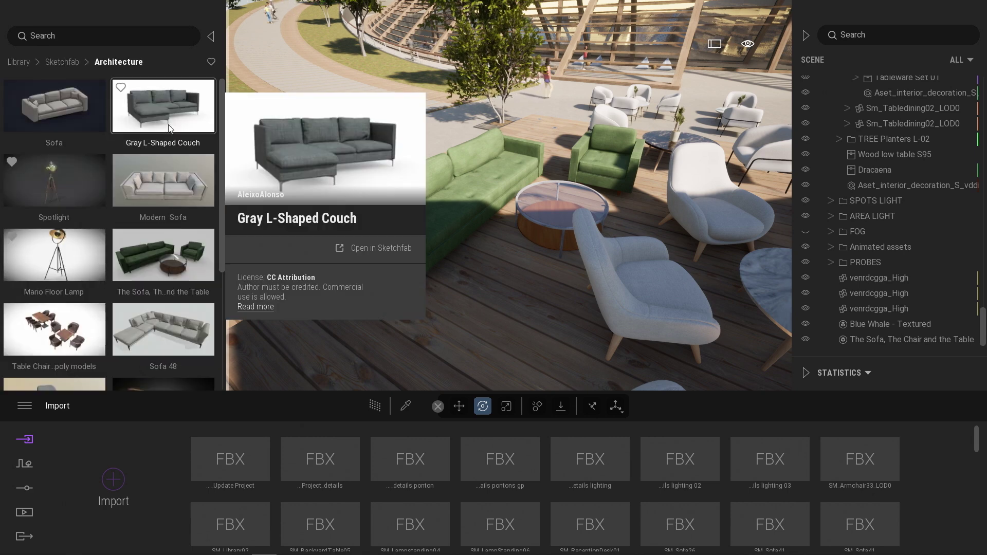
{"action": "mouse_move", "coordinate": [164, 199]}
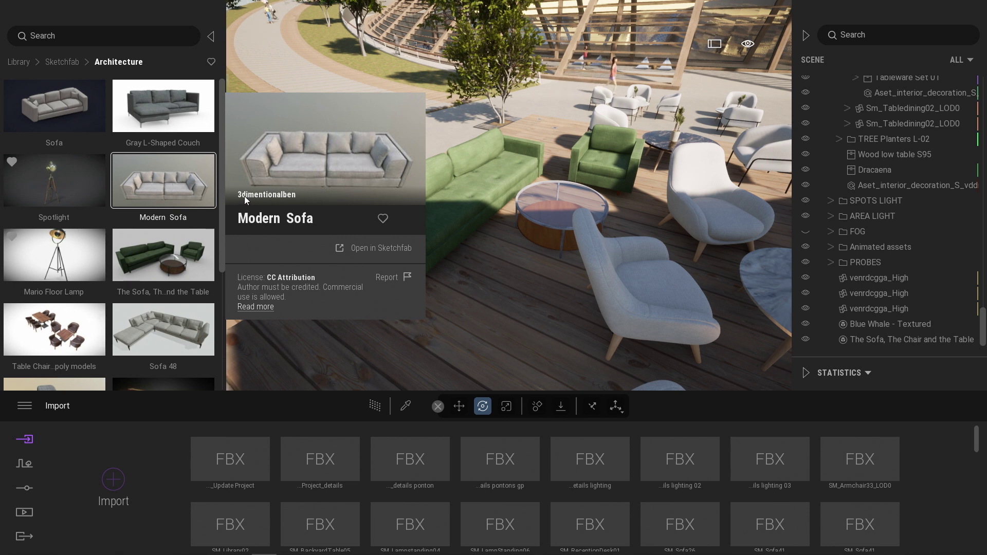
{"action": "mouse_move", "coordinate": [160, 264]}
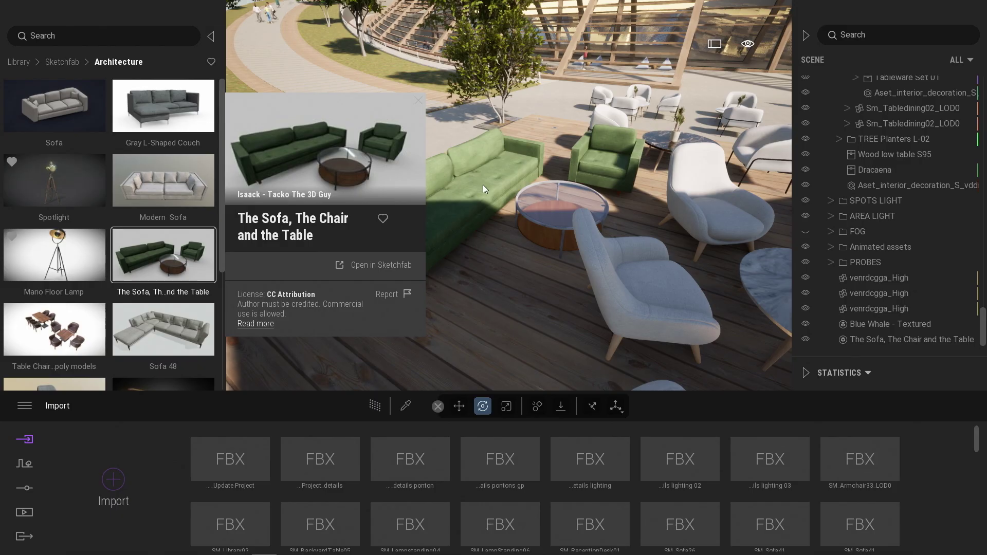
- Select the green furniture set on the deck, check its Sketchfab author and license in its metadata, and deselect it
{"action": "left_click", "coordinate": [482, 184]}
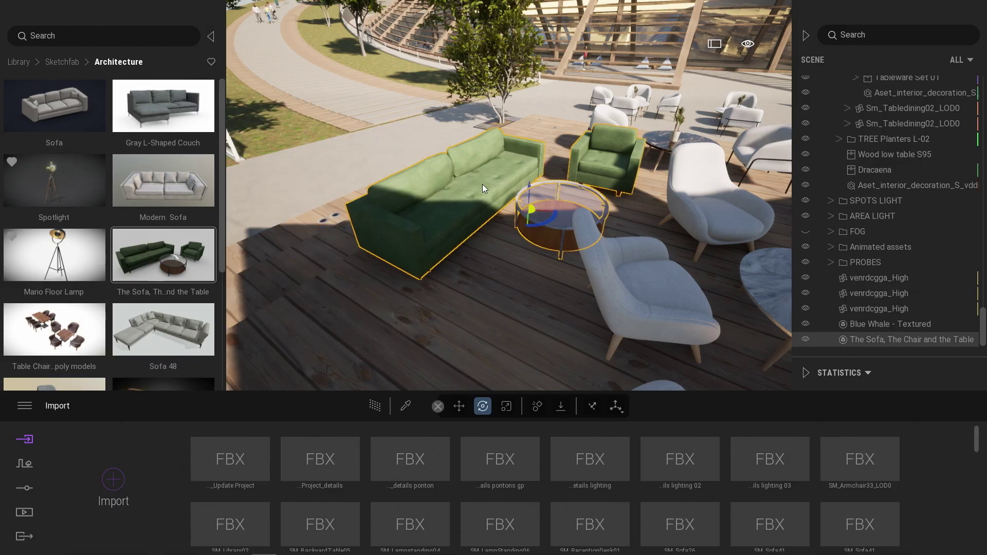
{"action": "left_click", "coordinate": [806, 373]}
{"action": "left_click", "coordinate": [848, 205]}
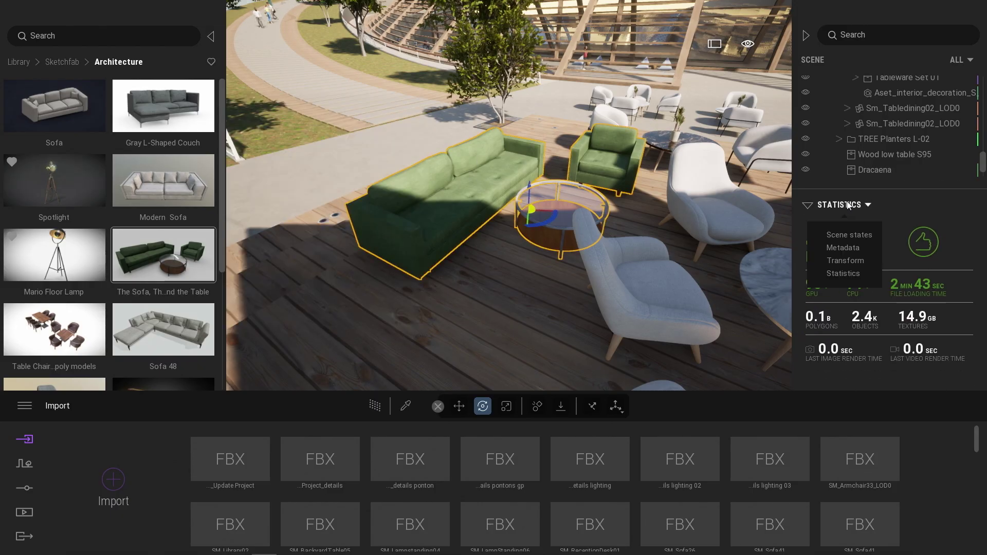
{"action": "left_click", "coordinate": [847, 249]}
{"action": "scroll", "coordinate": [900, 139], "scroll_direction": "down", "scroll_amount": 5}
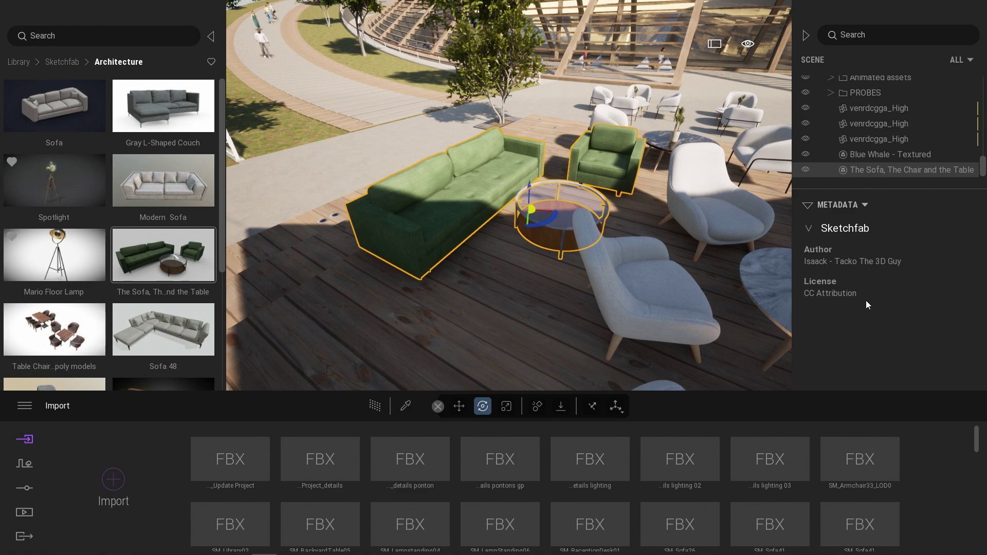
{"action": "key", "text": "Escape"}
- Search the Sketchfab Architecture models for Candle to decorate the round marble table
{"action": "middle_click_drag", "start_coordinate": [556, 206], "coordinate": [668, 205], "text": "shift"}
{"action": "middle_click_drag", "start_coordinate": [556, 206], "coordinate": [730, 205], "text": "shift"}
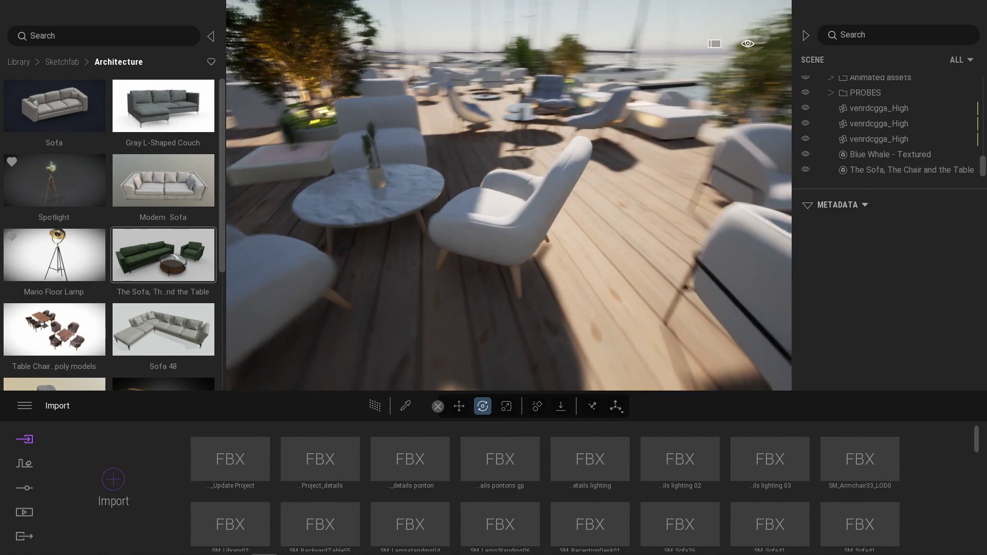
{"action": "right_click_drag", "start_coordinate": [508, 195], "coordinate": [316, 175]}
{"action": "key", "text": "w"}
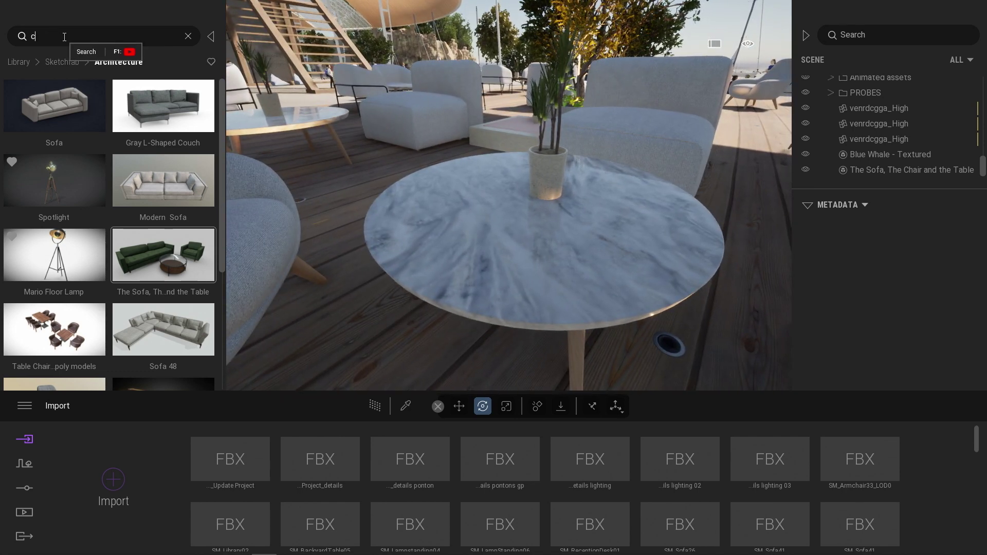
{"action": "key", "text": "Return"}
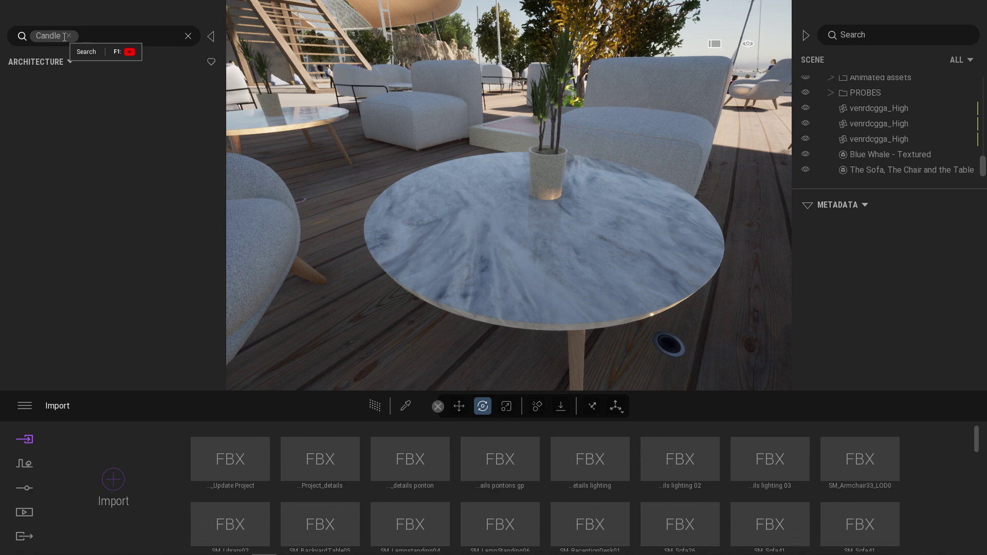
- Browse the candle results and place the Candle in a glass model on the round marble table beside the plant pot
{"action": "left_click_drag", "start_coordinate": [219, 88], "coordinate": [221, 142]}
{"action": "mouse_move", "coordinate": [172, 241]}
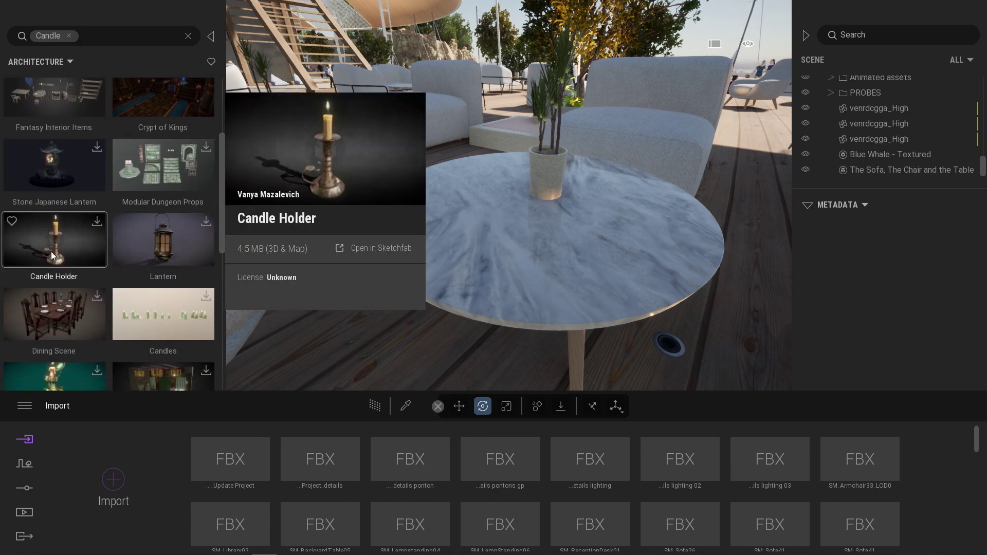
{"action": "scroll", "coordinate": [153, 239], "scroll_direction": "down", "scroll_amount": 3}
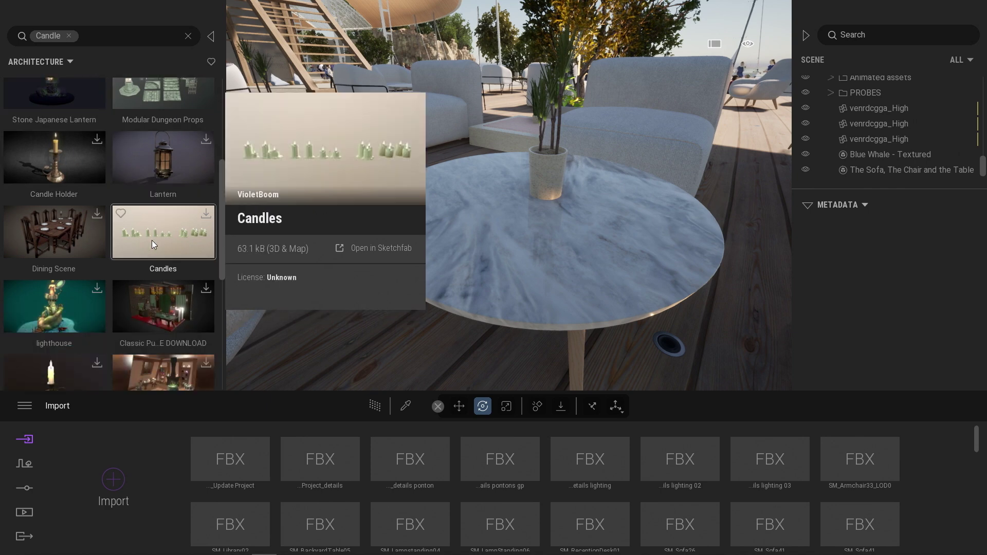
{"action": "scroll", "coordinate": [89, 312], "scroll_direction": "down", "scroll_amount": 3}
{"action": "scroll", "coordinate": [156, 290], "scroll_direction": "down", "scroll_amount": 6}
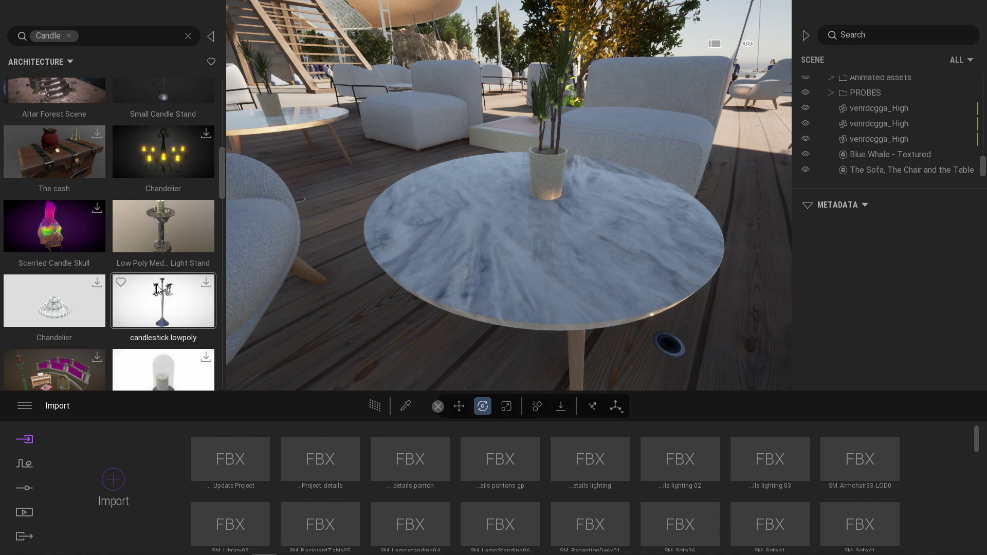
{"action": "scroll", "coordinate": [157, 285], "scroll_direction": "down", "scroll_amount": 2}
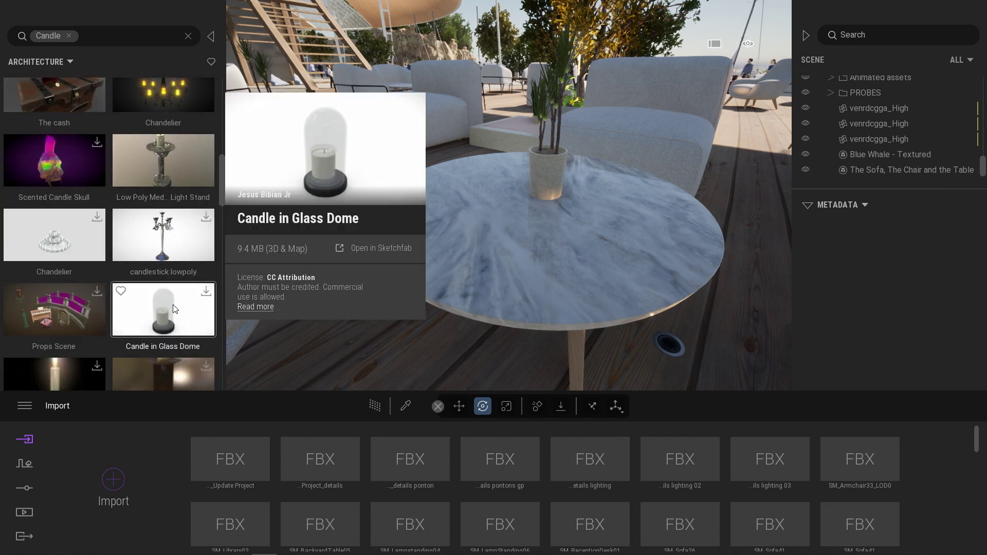
{"action": "scroll", "coordinate": [164, 283], "scroll_direction": "down", "scroll_amount": 5}
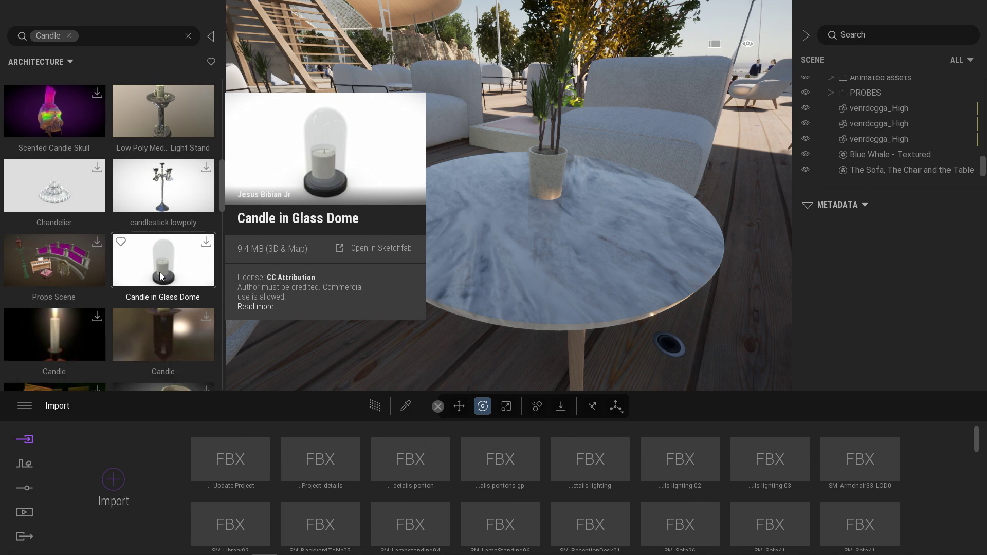
{"action": "scroll", "coordinate": [159, 203], "scroll_direction": "down", "scroll_amount": 1}
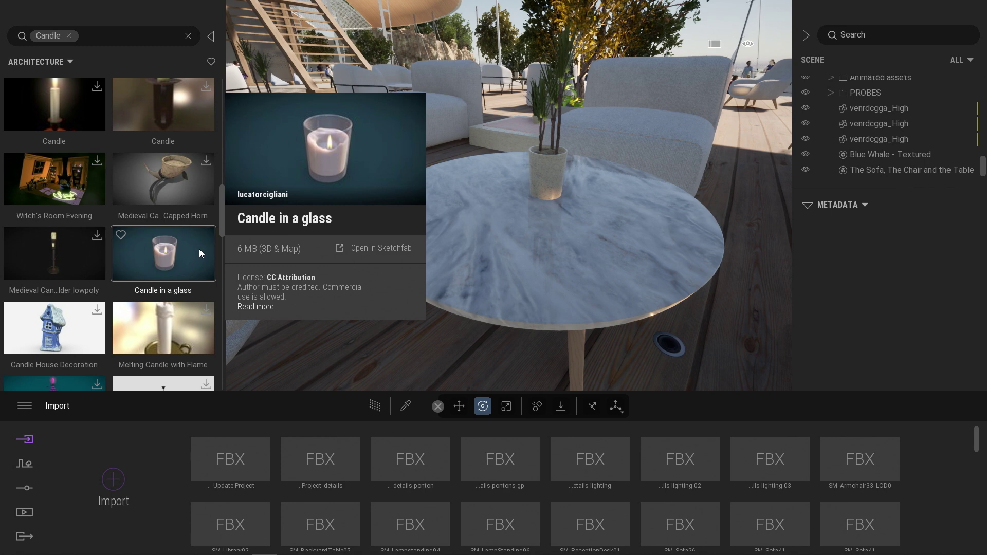
{"action": "left_click_drag", "start_coordinate": [184, 251], "coordinate": [525, 240]}
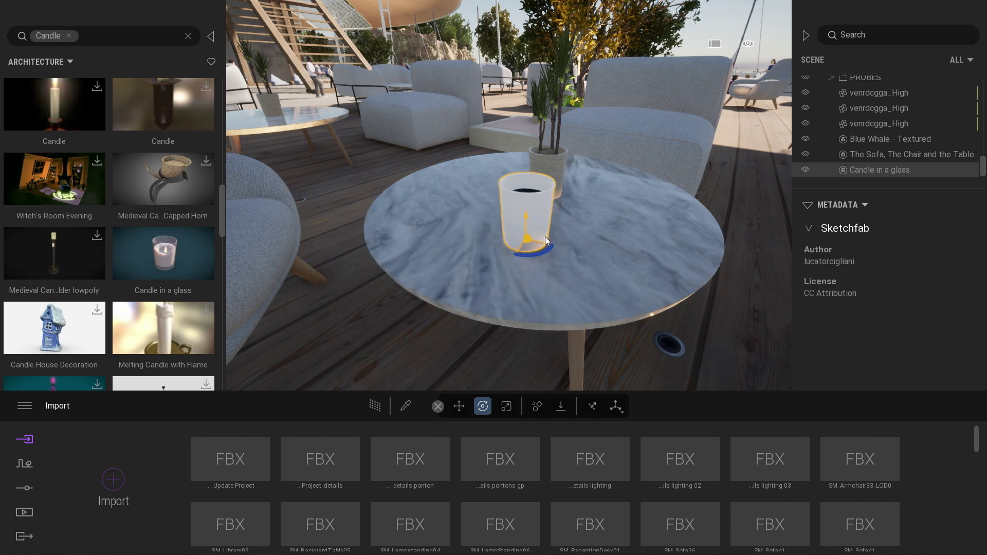
- Frame the candle up close and apply the Item glass material from the library to its outer cup
{"action": "key", "text": "f"}
{"action": "left_click_drag", "start_coordinate": [508, 282], "coordinate": [481, 223]}
{"action": "mouse_move", "coordinate": [600, 180]}
{"action": "middle_mouse_down", "text": "shift"}
{"action": "mouse_move", "coordinate": [594, 241]}
{"action": "mouse_move", "coordinate": [590, 183]}
{"action": "middle_mouse_up", "text": "shift"}
{"action": "scroll", "coordinate": [618, 204], "scroll_direction": "up", "scroll_amount": 3}
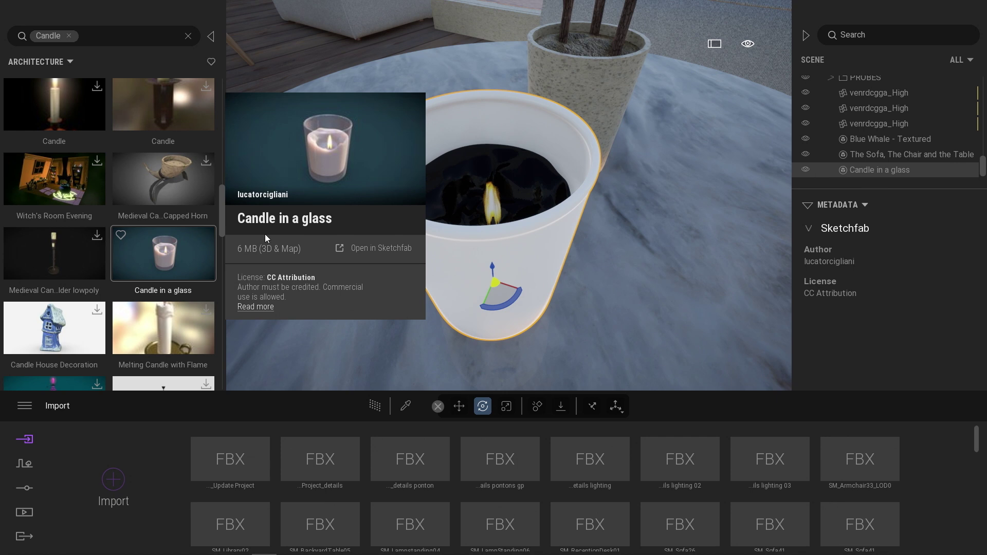
{"action": "middle_click_drag", "start_coordinate": [649, 263], "coordinate": [648, 198], "text": "shift"}
{"action": "scroll", "coordinate": [649, 260], "scroll_direction": "up", "scroll_amount": 1}
{"action": "left_click", "coordinate": [69, 36]}
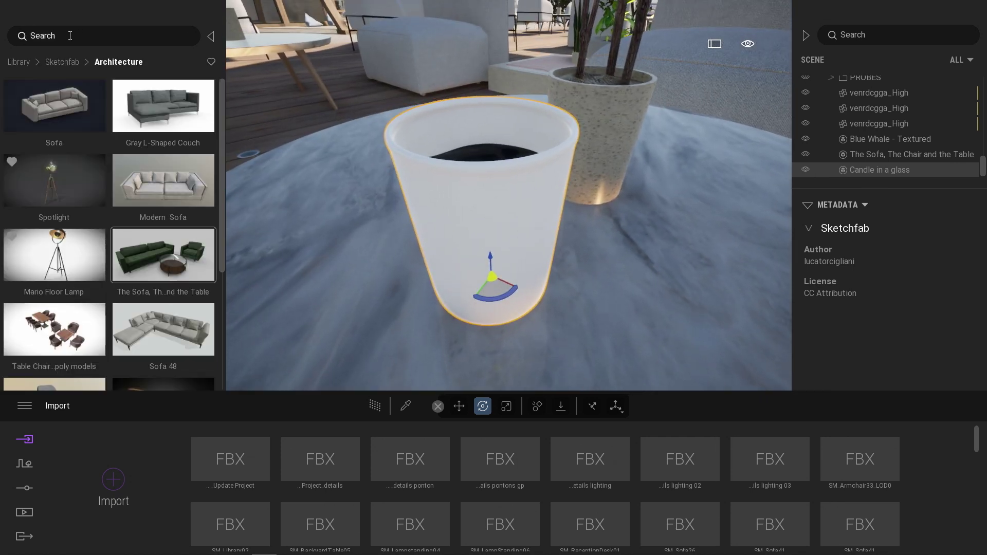
{"action": "left_click", "coordinate": [19, 61]}
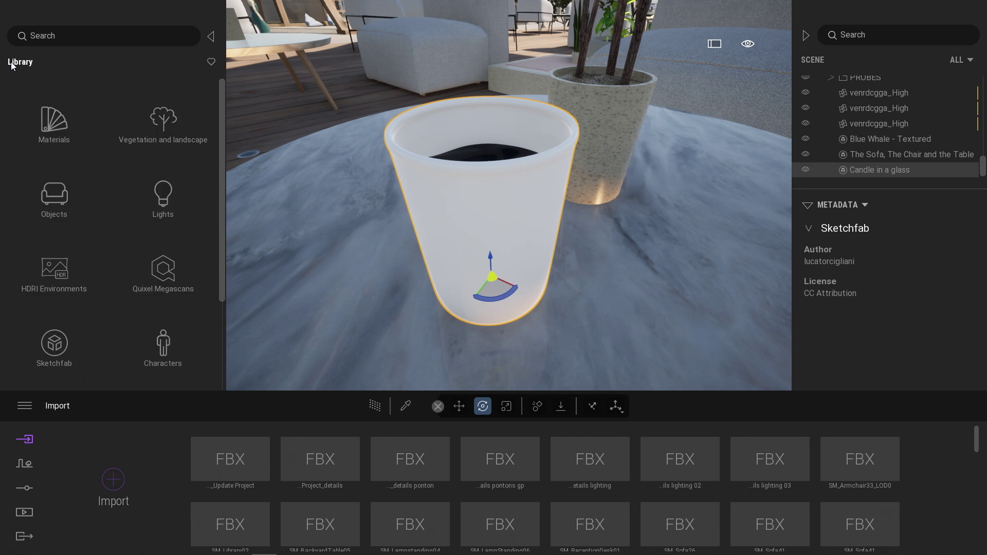
{"action": "left_click", "coordinate": [51, 122]}
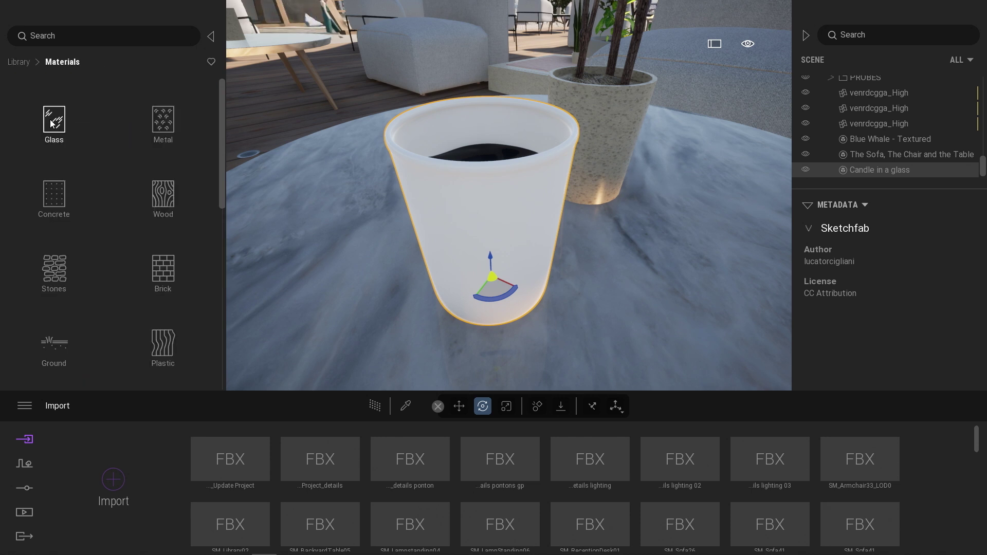
{"action": "left_click", "coordinate": [61, 121]}
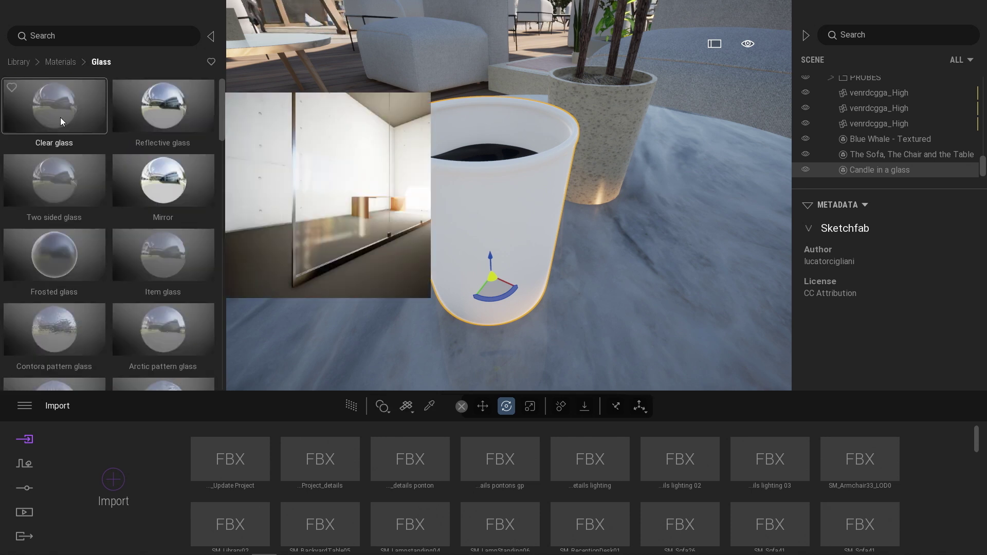
{"action": "left_click_drag", "start_coordinate": [170, 287], "coordinate": [479, 193]}
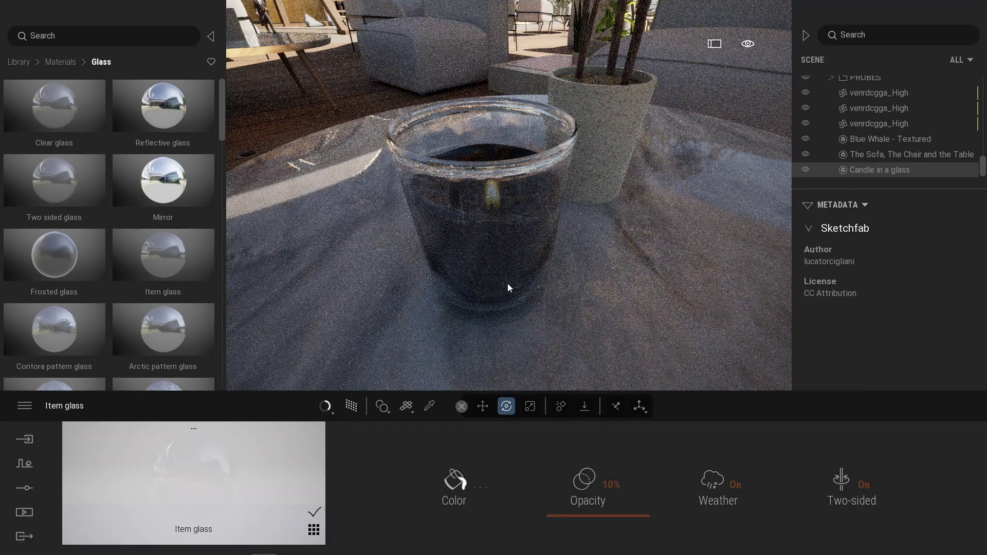
- Apply the White styrofoam translucent material to the dark wax inside the glass
{"action": "middle_click_drag", "start_coordinate": [602, 180], "coordinate": [506, 226], "text": "shift"}
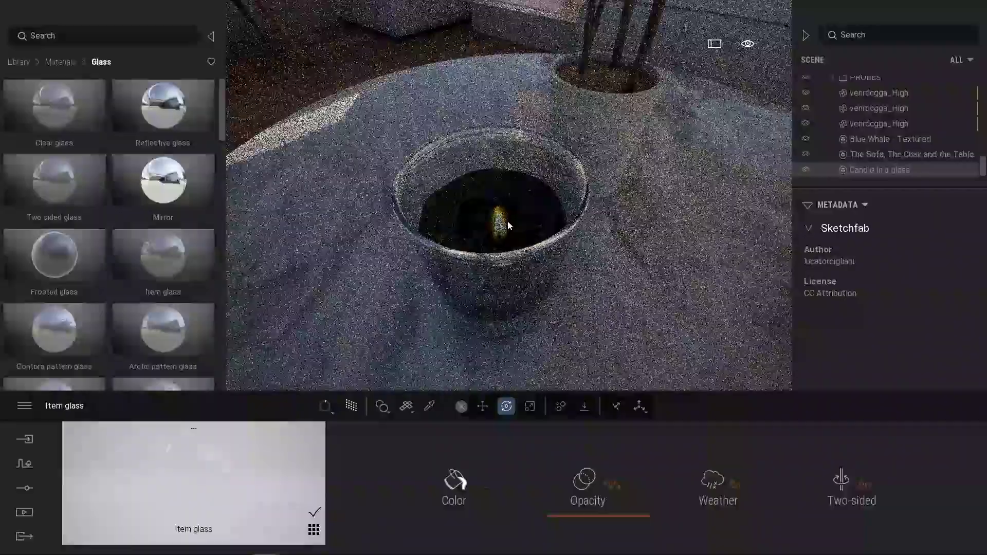
{"action": "left_click", "coordinate": [17, 62]}
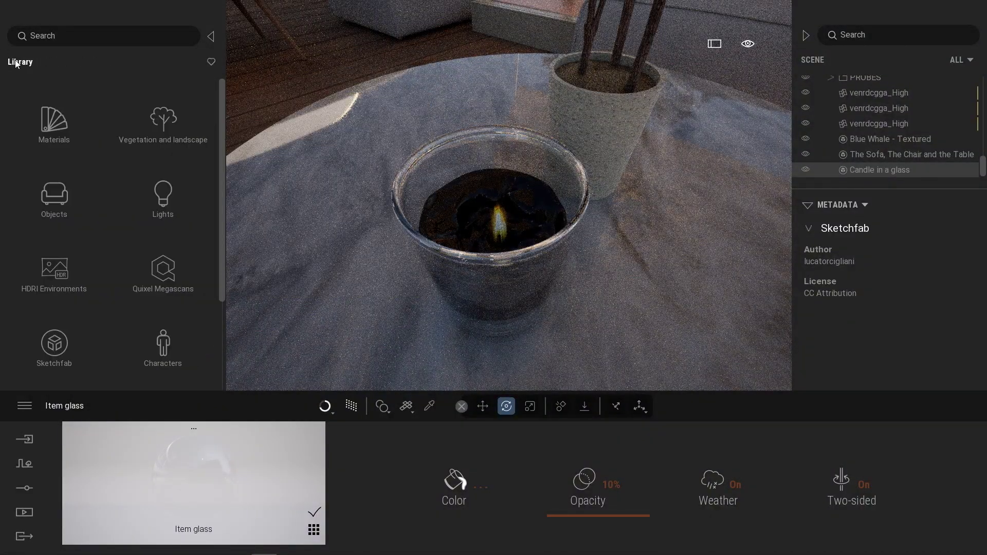
{"action": "left_click", "coordinate": [93, 120]}
{"action": "scroll", "coordinate": [224, 92], "scroll_direction": "down", "scroll_amount": 5}
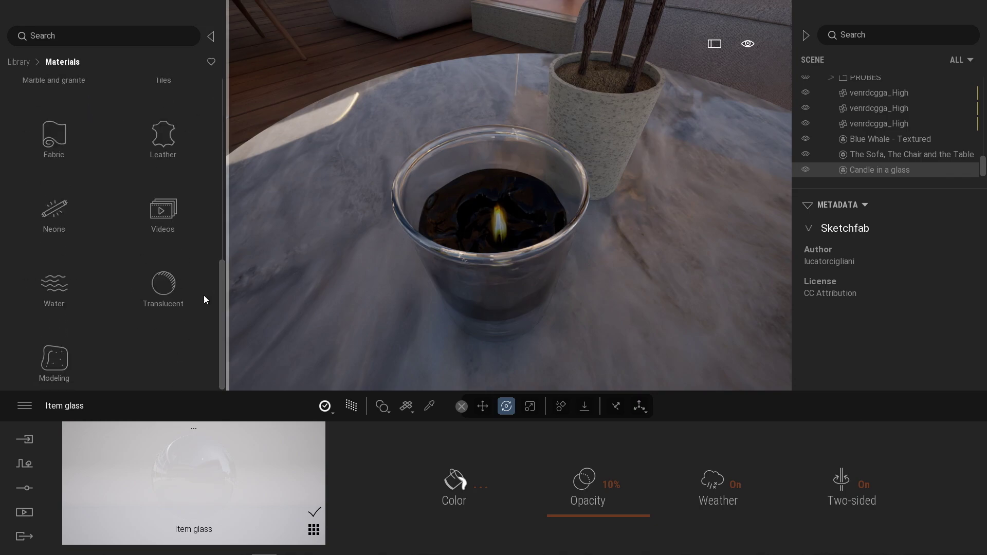
{"action": "left_click", "coordinate": [157, 287]}
{"action": "mouse_move", "coordinate": [50, 114]}
{"action": "left_click_drag", "start_coordinate": [49, 114], "coordinate": [457, 203]}
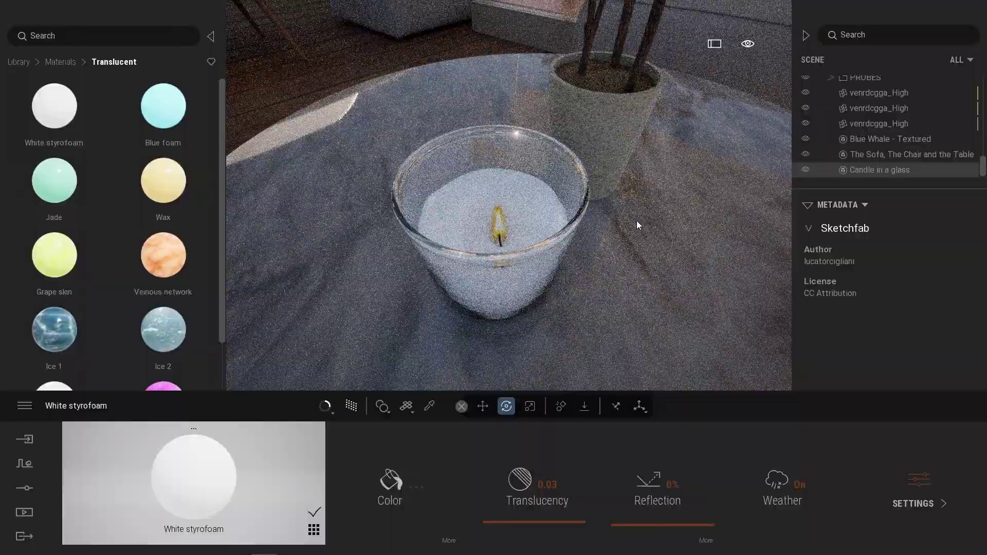
- Pick the candle flame's material and copy its colour texture, Candle_flame_diffuse.png
{"action": "mouse_move", "coordinate": [493, 216]}
{"action": "middle_mouse_down", "text": "shift"}
{"action": "mouse_move", "coordinate": [498, 131]}
{"action": "mouse_move", "coordinate": [488, 211]}
{"action": "middle_mouse_up", "text": "shift"}
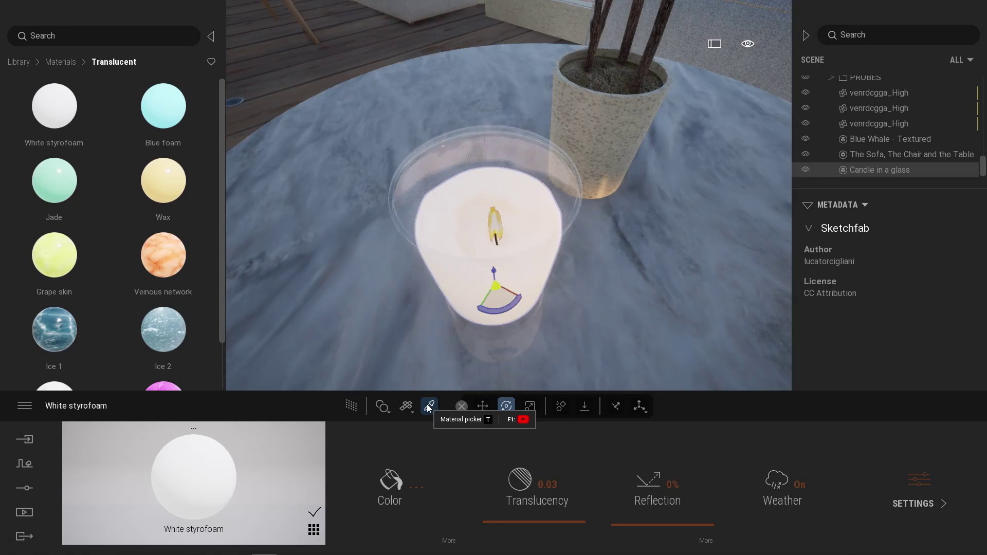
{"action": "left_click", "coordinate": [429, 406]}
{"action": "left_click", "coordinate": [494, 213]}
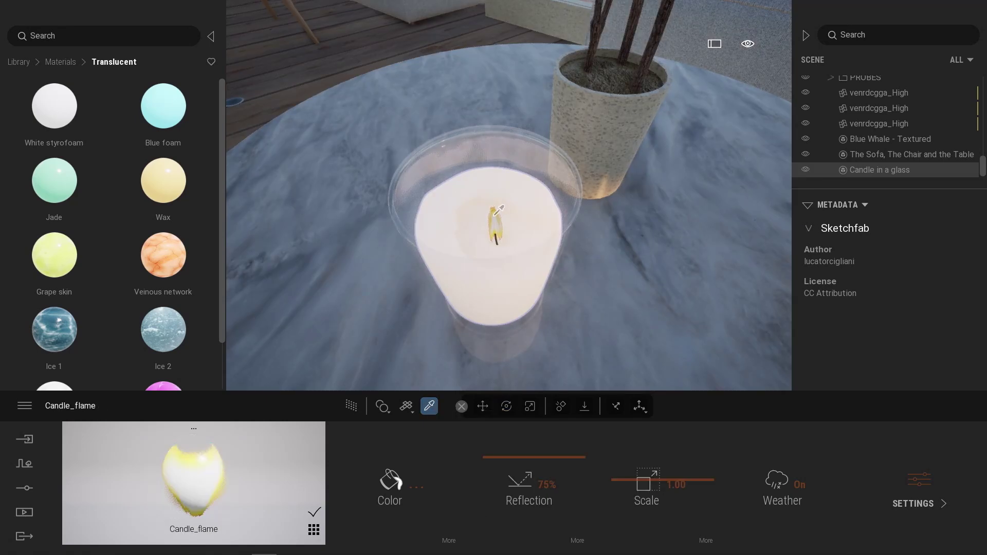
{"action": "left_click", "coordinate": [449, 541]}
{"action": "left_click", "coordinate": [414, 485]}
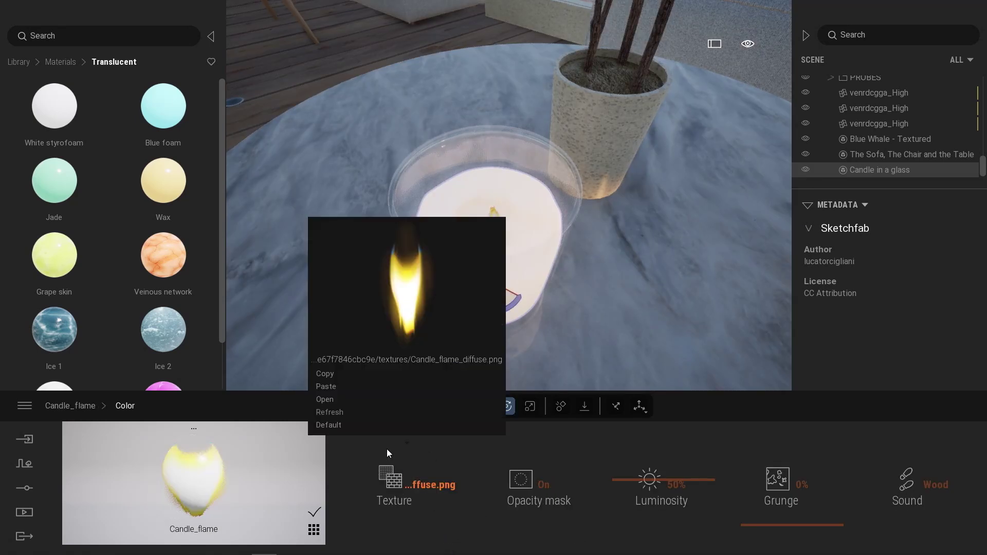
{"action": "left_click", "coordinate": [324, 373]}
{"action": "left_click", "coordinate": [92, 405]}
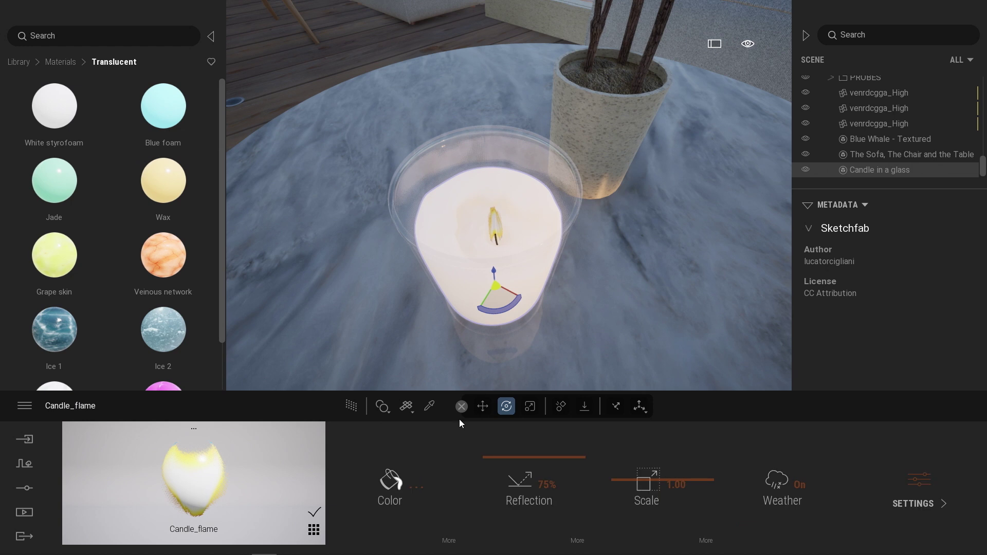
- Set the flame material's glow to 17.6 nit and inspect the texture assigned to the glow
{"action": "left_click", "coordinate": [877, 478]}
{"action": "left_click_drag", "start_coordinate": [550, 524], "coordinate": [550, 507]}
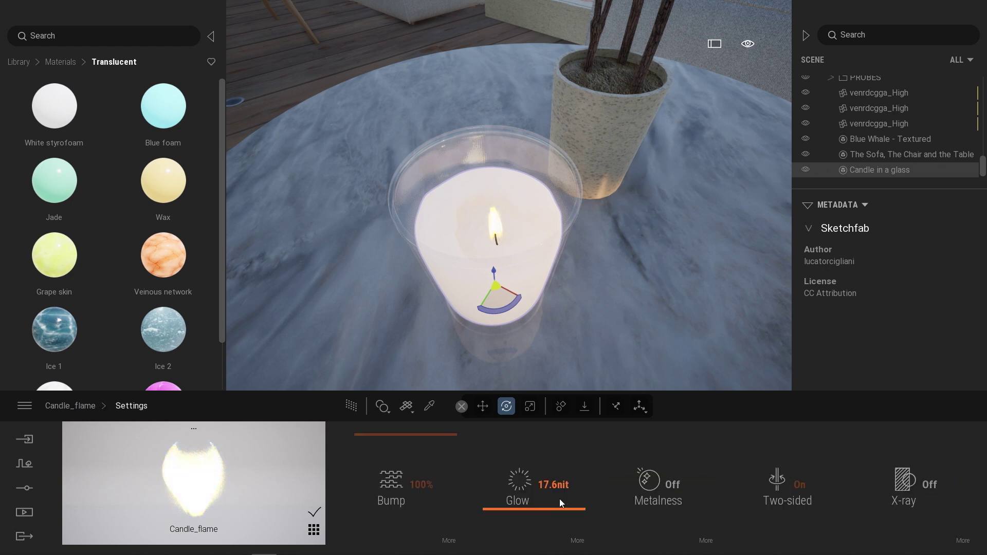
{"action": "left_click", "coordinate": [577, 540]}
{"action": "left_click", "coordinate": [479, 489]}
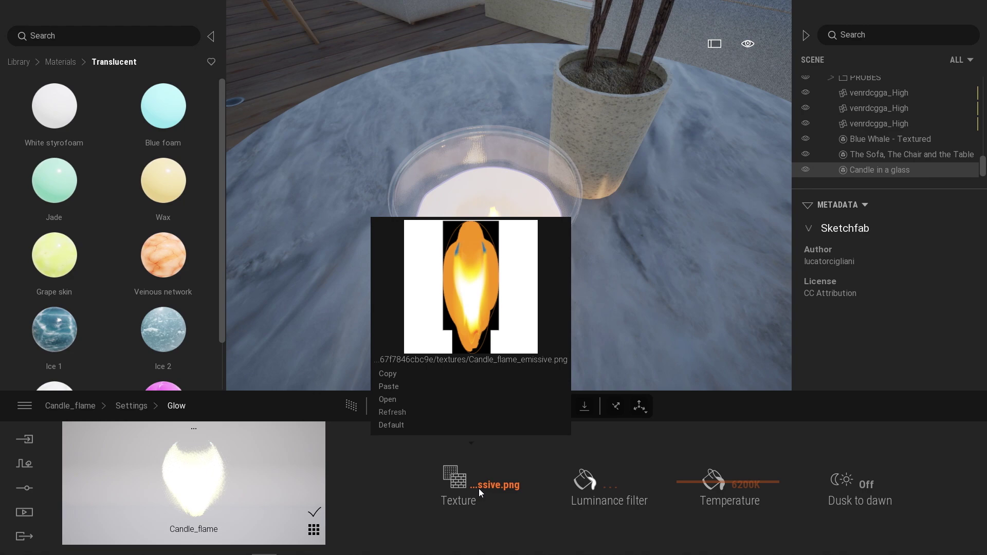
{"action": "left_click", "coordinate": [602, 230]}
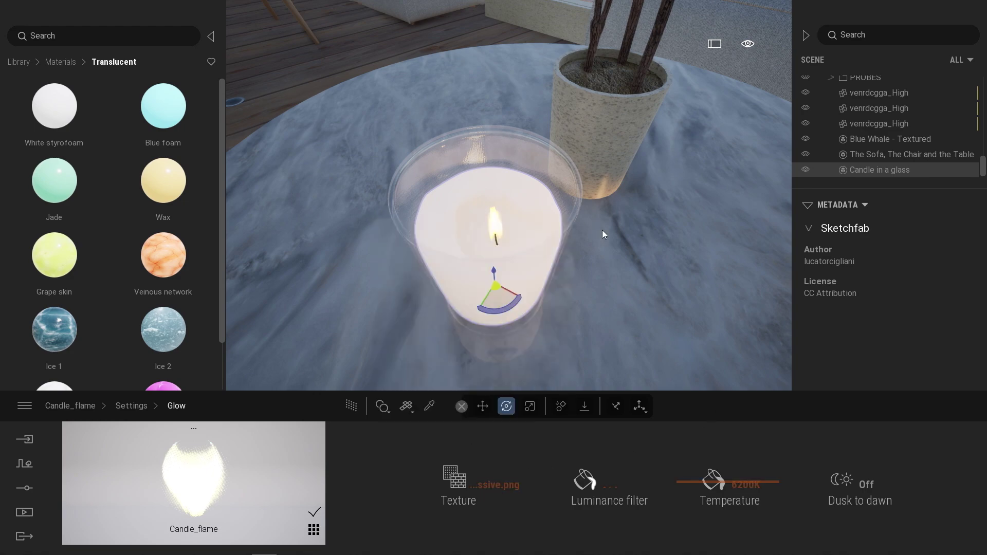
- Deselect the candle and examine its glowing flame with the path tracer
{"action": "key", "text": "Escape"}
{"action": "right_click_drag", "start_coordinate": [591, 273], "coordinate": [591, 257]}
{"action": "key", "text": "r"}
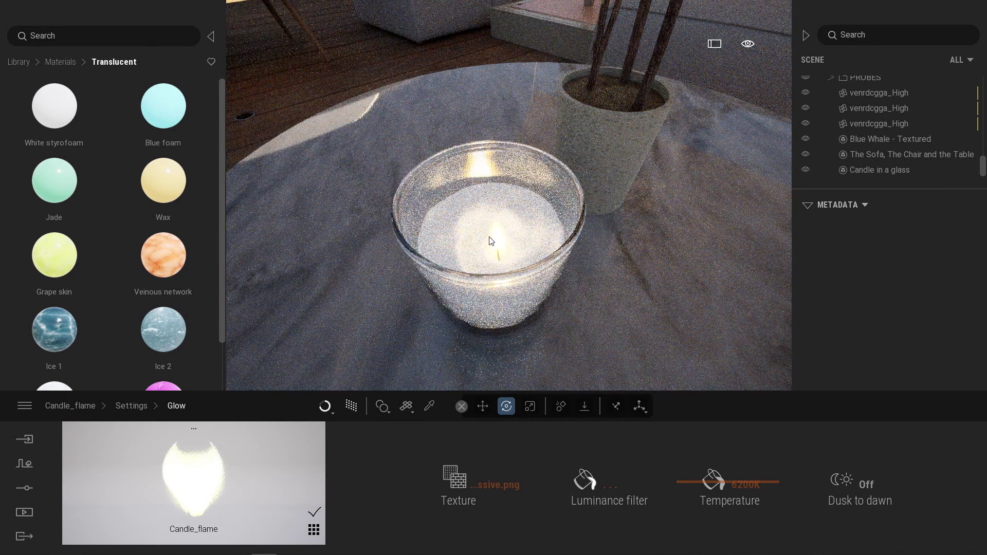
{"action": "mouse_move", "coordinate": [529, 264]}
{"action": "middle_mouse_down", "text": "shift"}
{"action": "mouse_move", "coordinate": [596, 242]}
{"action": "mouse_move", "coordinate": [622, 216]}
{"action": "mouse_move", "coordinate": [607, 236]}
{"action": "mouse_move", "coordinate": [503, 257]}
{"action": "middle_mouse_up", "text": "shift"}
- Place an Omnidirectional light over the candle and lower it into the top of the glass
{"action": "left_click", "coordinate": [22, 65]}
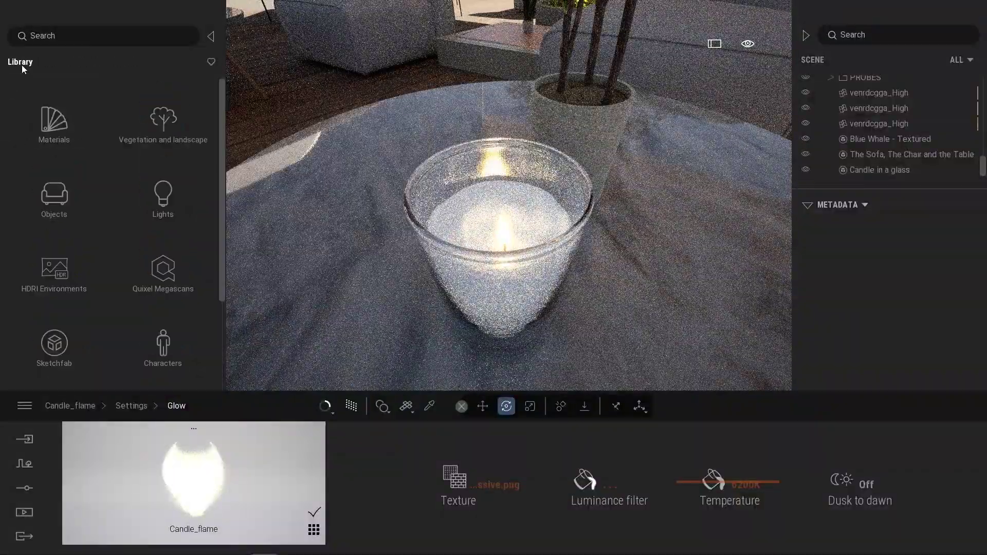
{"action": "left_click", "coordinate": [171, 198]}
{"action": "left_click_drag", "start_coordinate": [81, 109], "coordinate": [503, 157]}
{"action": "middle_click_drag", "start_coordinate": [650, 234], "coordinate": [609, 171], "text": "shift"}
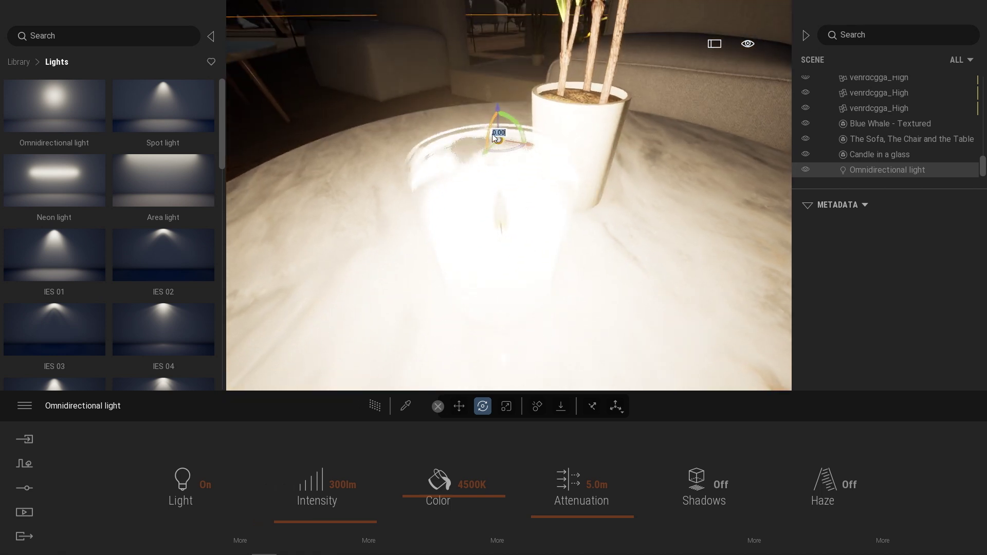
{"action": "left_click_drag", "start_coordinate": [508, 140], "coordinate": [508, 164]}
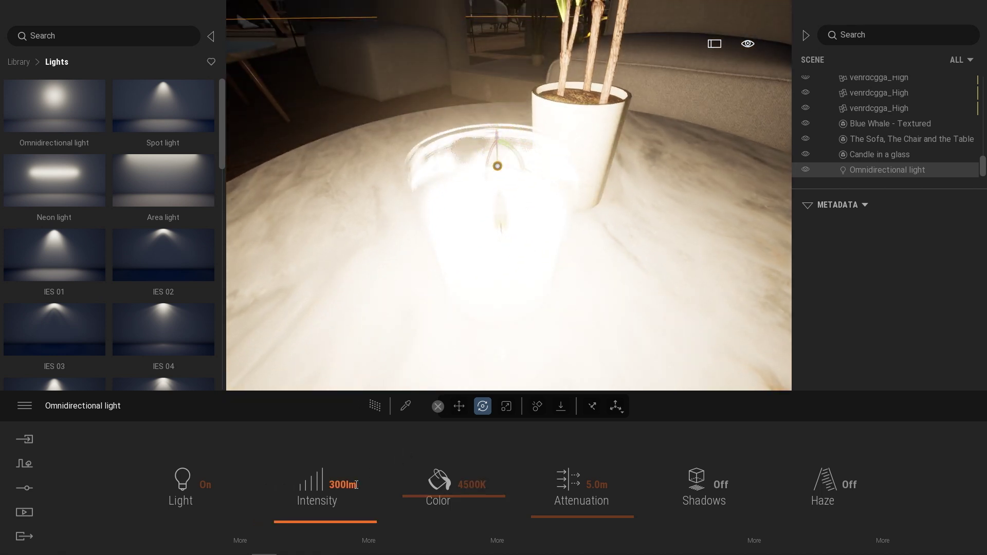
- Set the omnidirectional light's intensity to 1 lm
{"action": "left_click_drag", "start_coordinate": [355, 485], "coordinate": [269, 477]}
{"action": "type", "text": "1"}
{"action": "key", "text": "Return"}
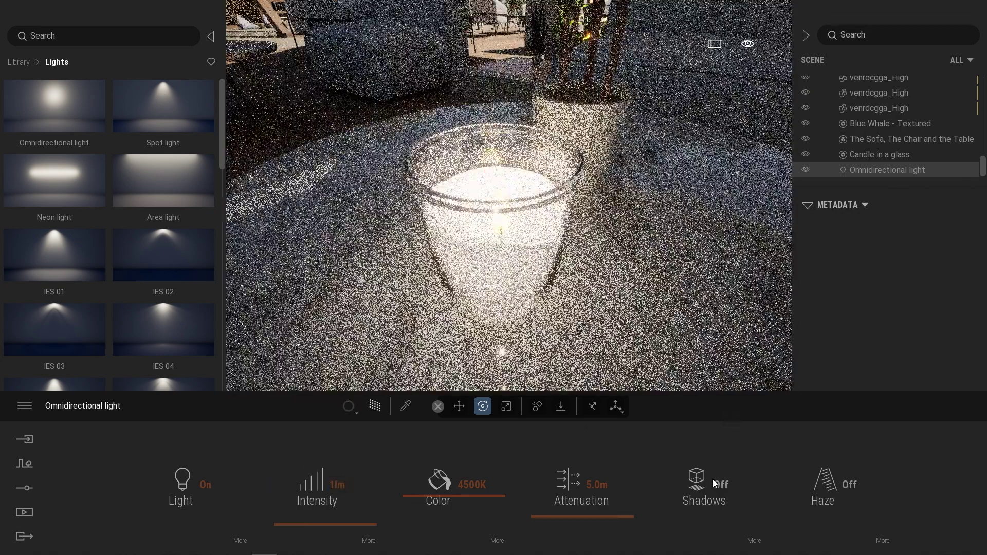
- Turn on shadows for the omnidirectional light and set its shadow radius to 6.25
{"action": "left_click", "coordinate": [715, 488]}
{"action": "left_click", "coordinate": [754, 540]}
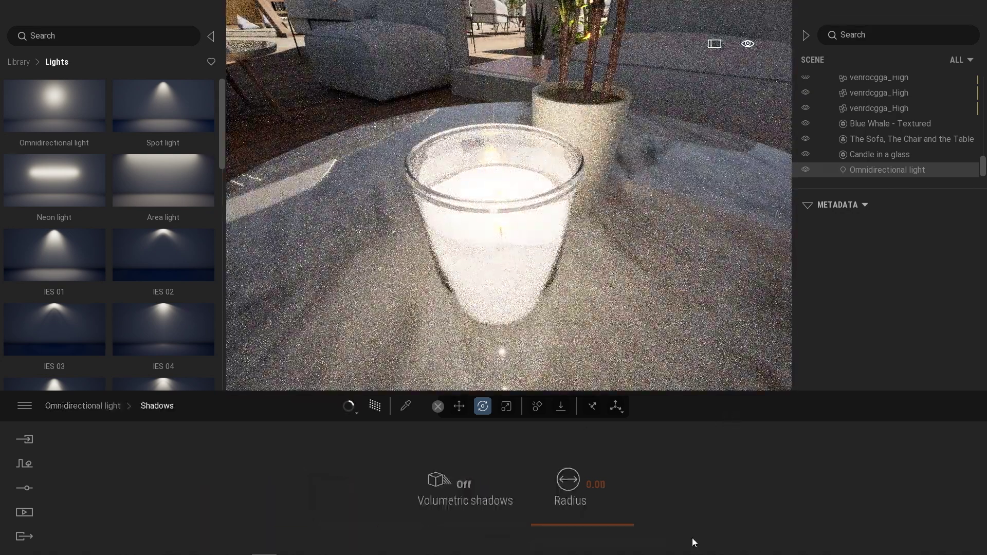
{"action": "left_click", "coordinate": [580, 520]}
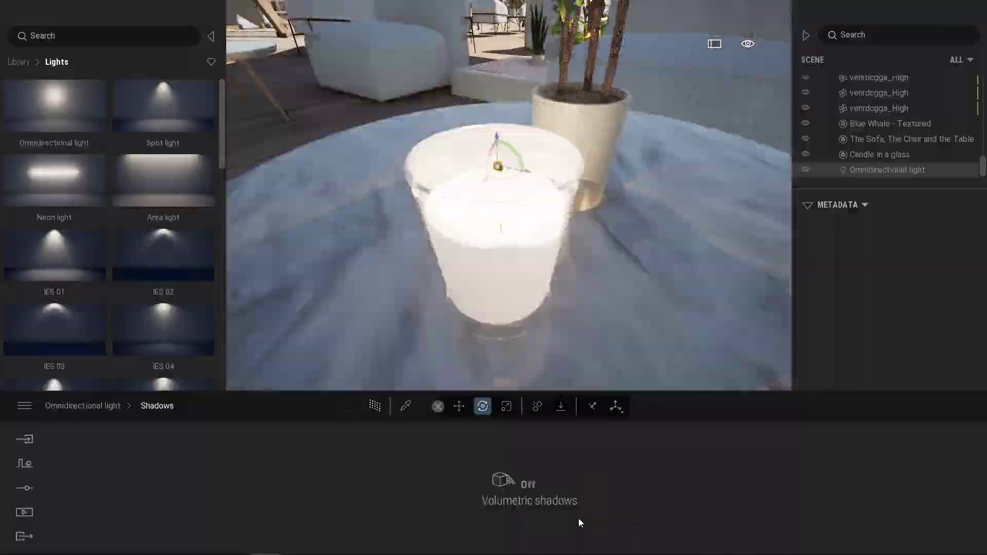
- Preview the lit candle with the path tracer, adjust the scene's time of day, and return to the real-time view of the deck
{"action": "key", "text": "r"}
{"action": "scroll", "coordinate": [507, 195], "scroll_direction": "down", "scroll_amount": 3}
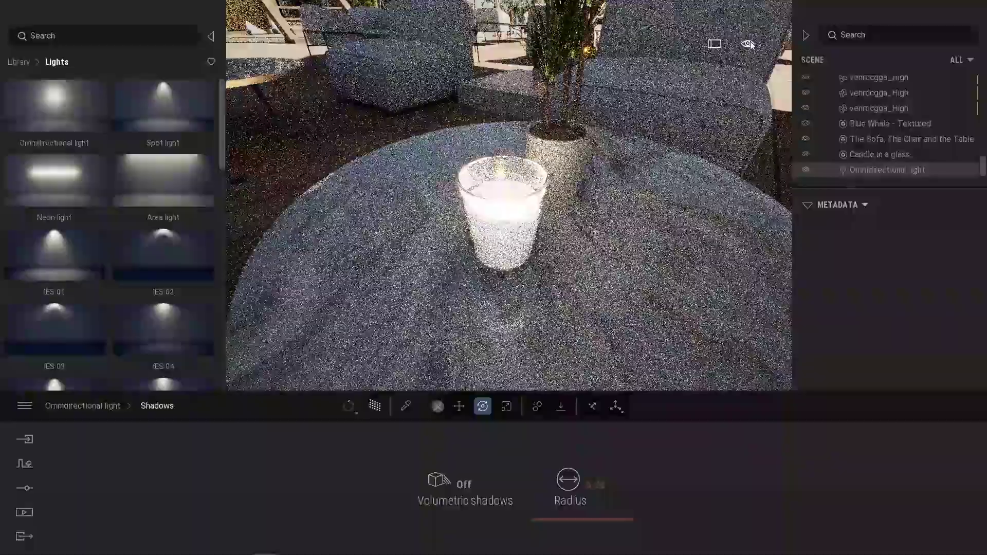
{"action": "mouse_move", "coordinate": [739, 63]}
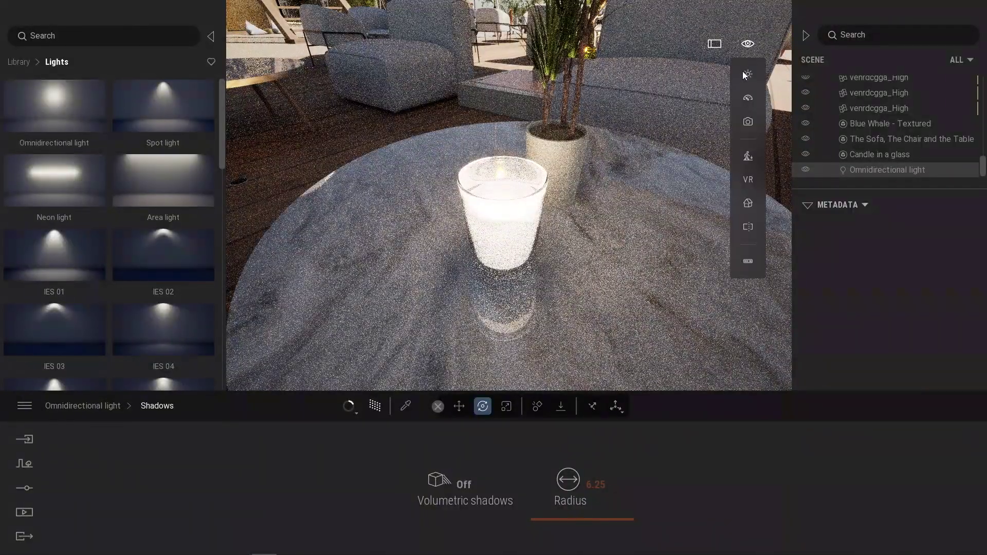
{"action": "mouse_move", "coordinate": [679, 143]}
{"action": "left_mouse_down"}
{"action": "mouse_move", "coordinate": [680, 177]}
{"action": "mouse_move", "coordinate": [678, 137]}
{"action": "mouse_move", "coordinate": [681, 150]}
{"action": "left_mouse_up"}
{"action": "left_click", "coordinate": [610, 248]}
{"action": "key", "text": "r"}
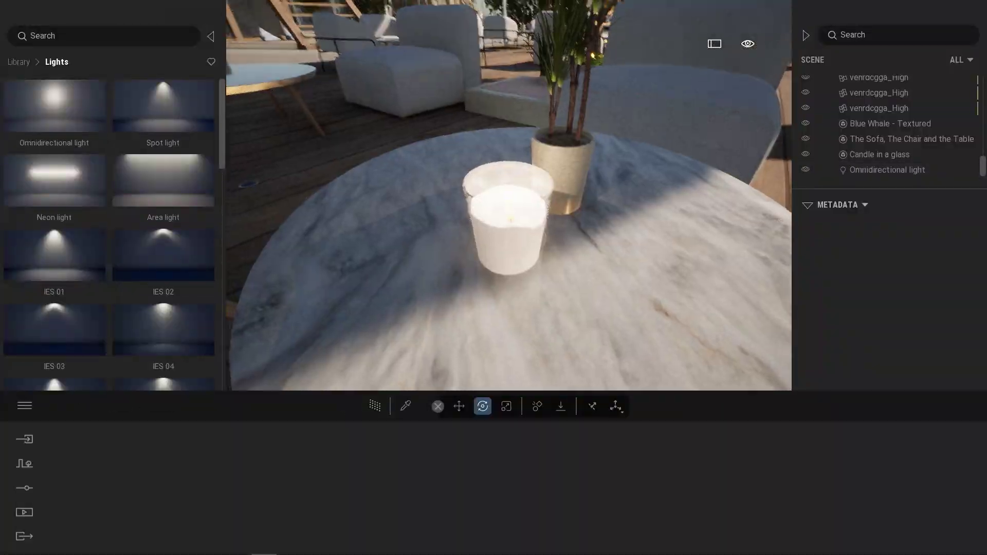
{"action": "key", "text": "s"}
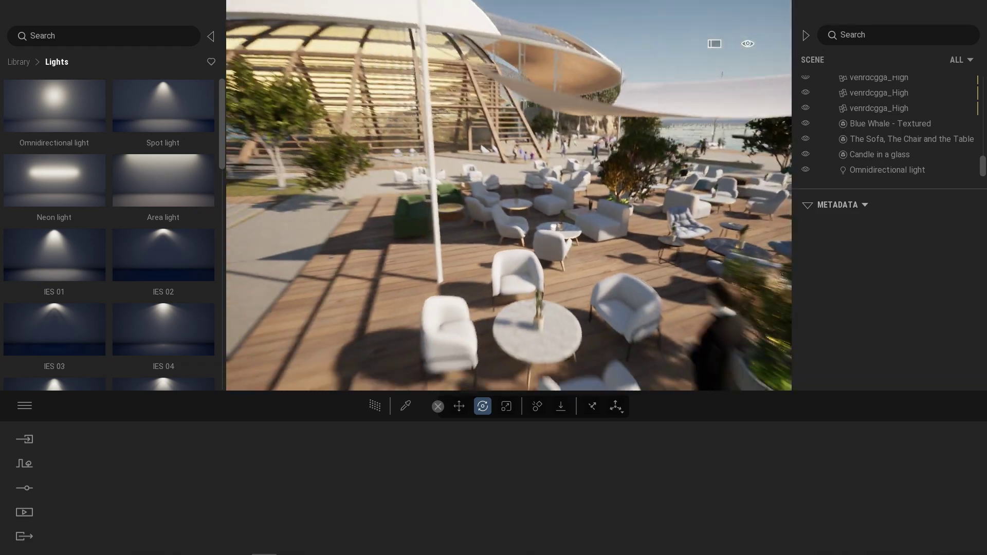